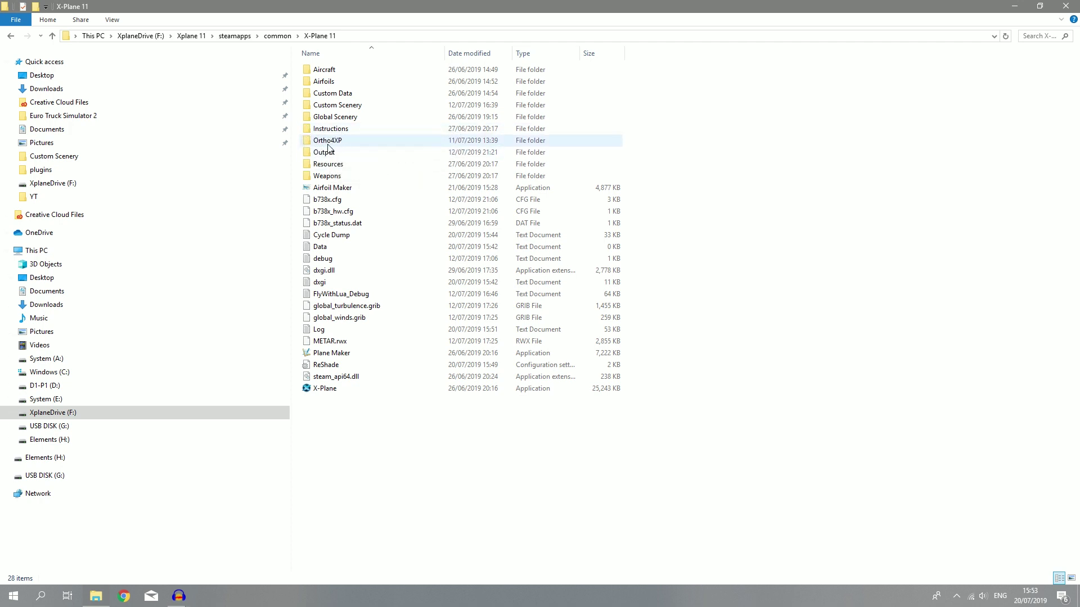
Browse Ortho4XP > Ortho4XP > Binary and launch Ortho4XP_v130.exe.
{"action": "double_click", "coordinate": [328, 142]}
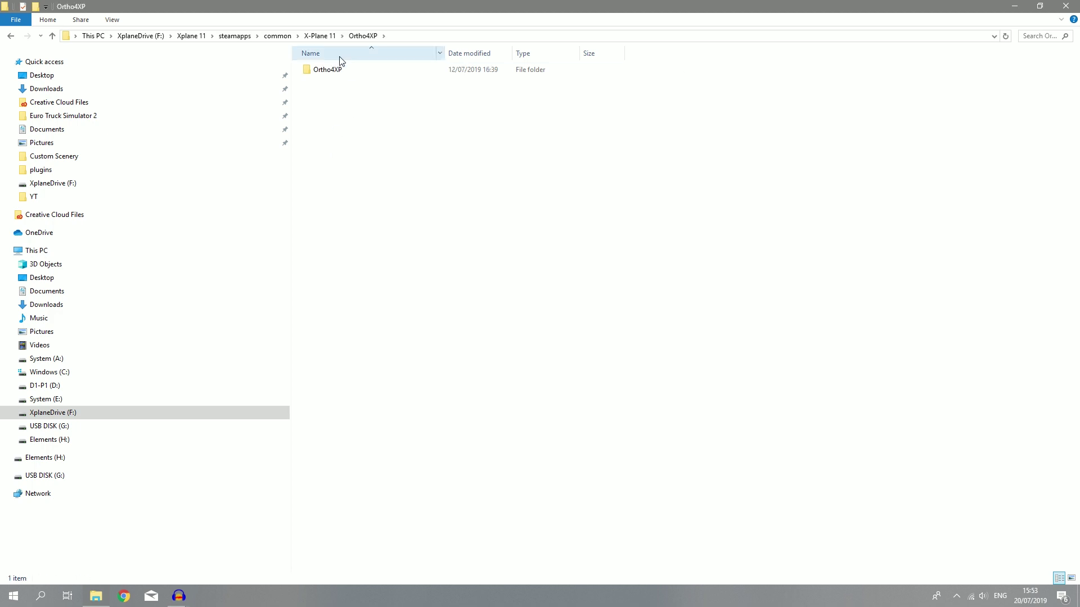
{"action": "double_click", "coordinate": [337, 70]}
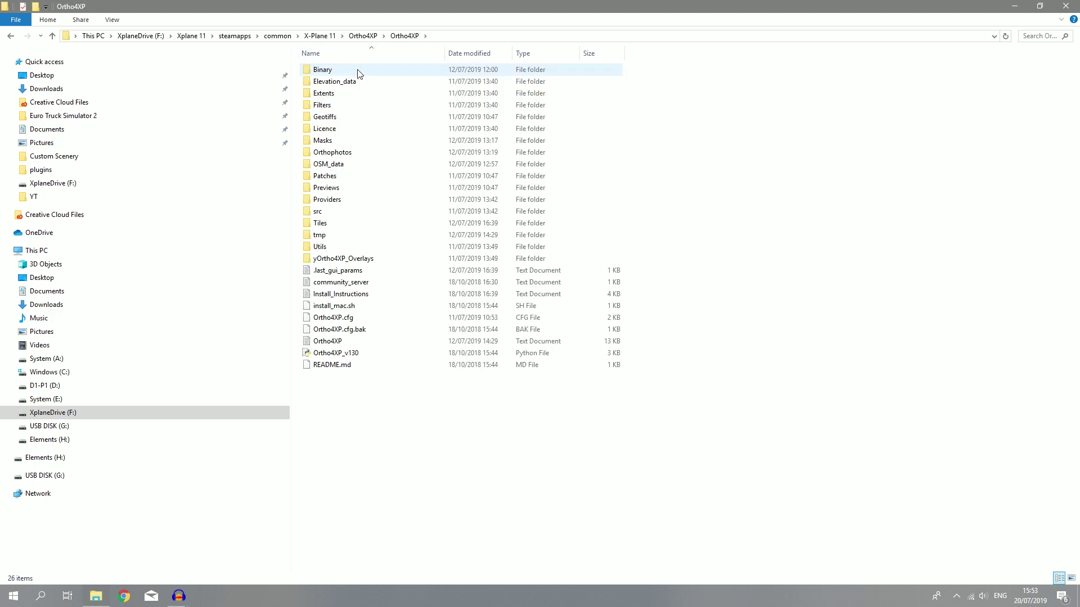
{"action": "double_click", "coordinate": [360, 71]}
{"action": "scroll", "coordinate": [394, 208], "scroll_direction": "down", "scroll_amount": 4}
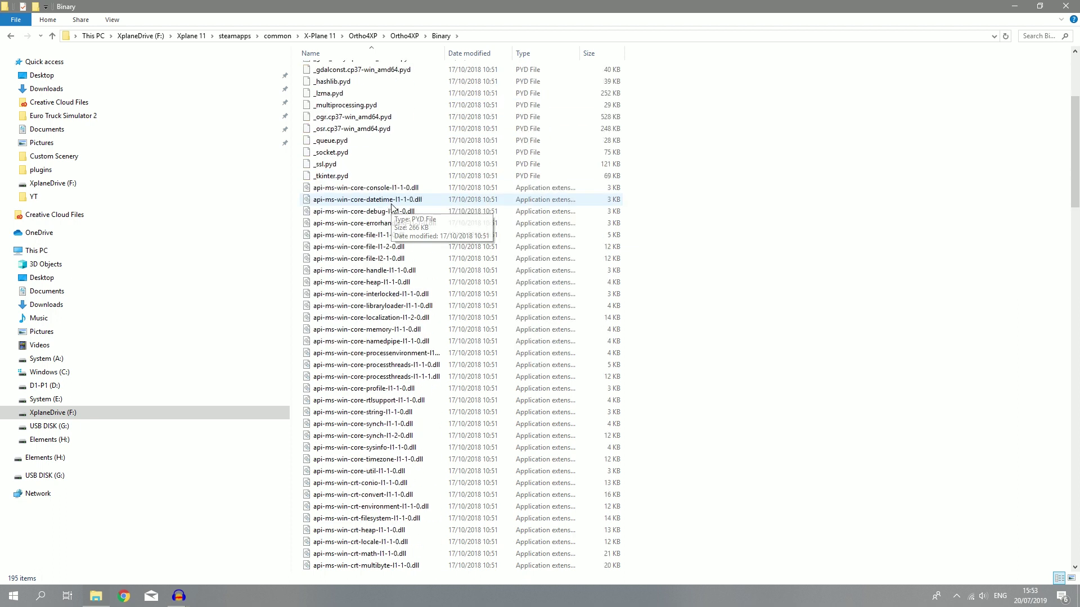
{"action": "scroll", "coordinate": [392, 207], "scroll_direction": "down", "scroll_amount": 20}
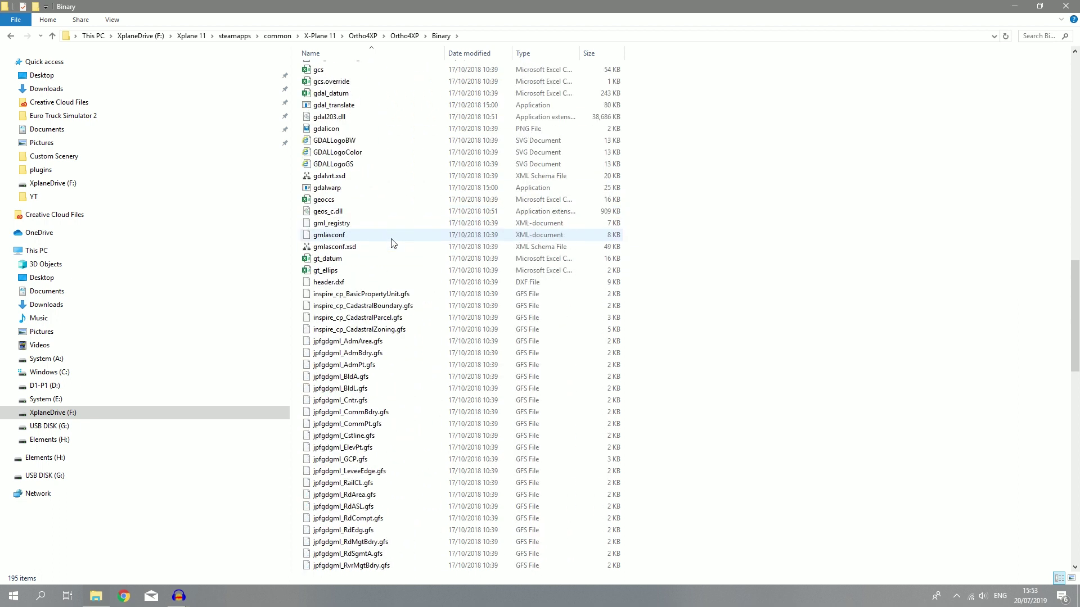
{"action": "scroll", "coordinate": [392, 242], "scroll_direction": "down", "scroll_amount": 20}
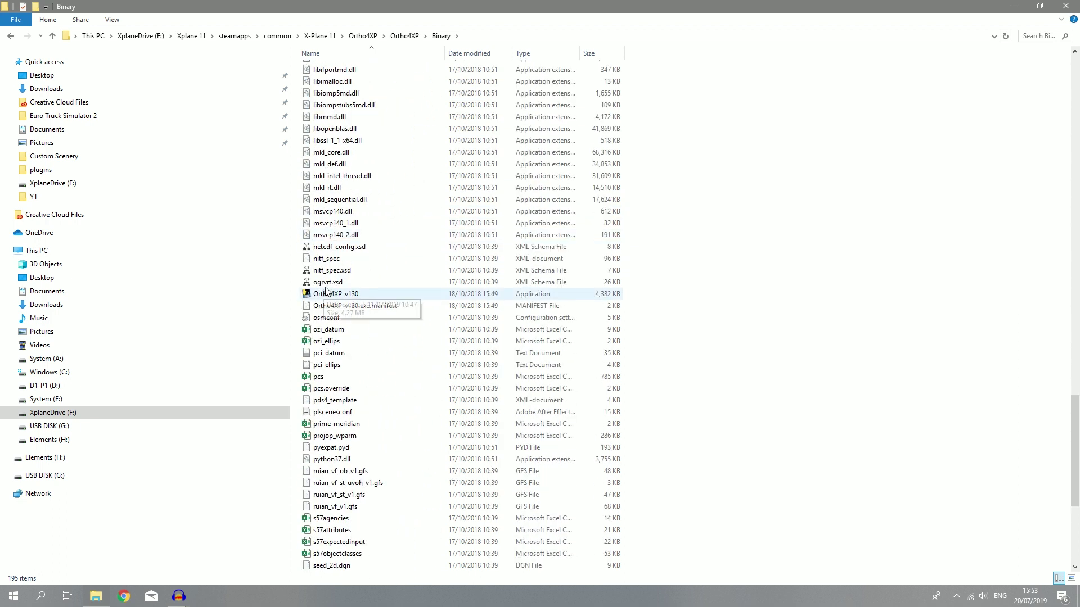
{"action": "double_click", "coordinate": [326, 292]}
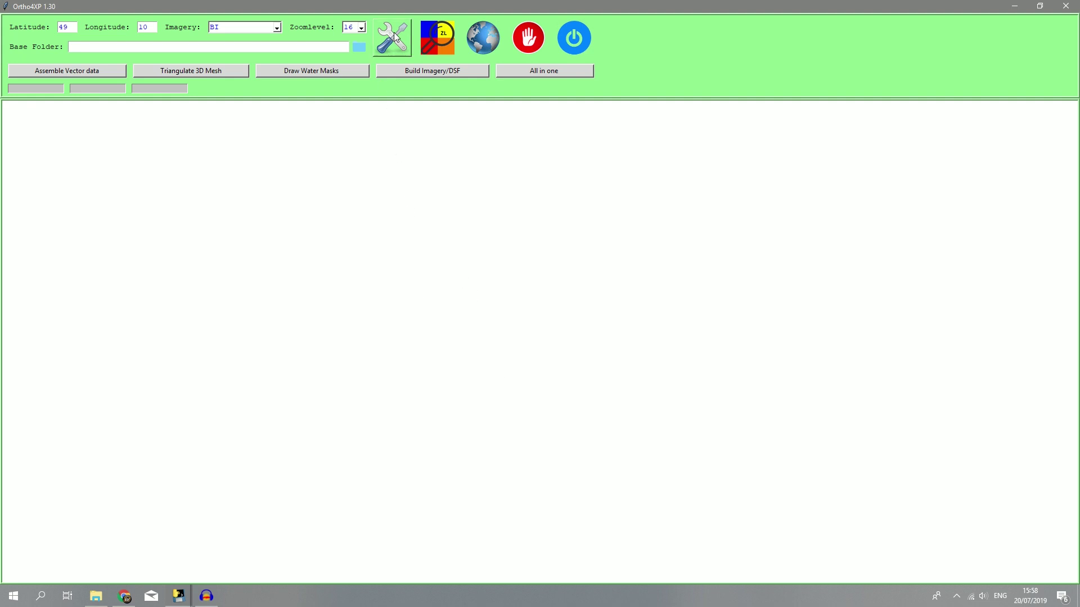
Point custom_overlay_src to X-Plane 11 Global Scenery, apply, write the app config, and exit.
{"action": "left_click", "coordinate": [392, 36]}
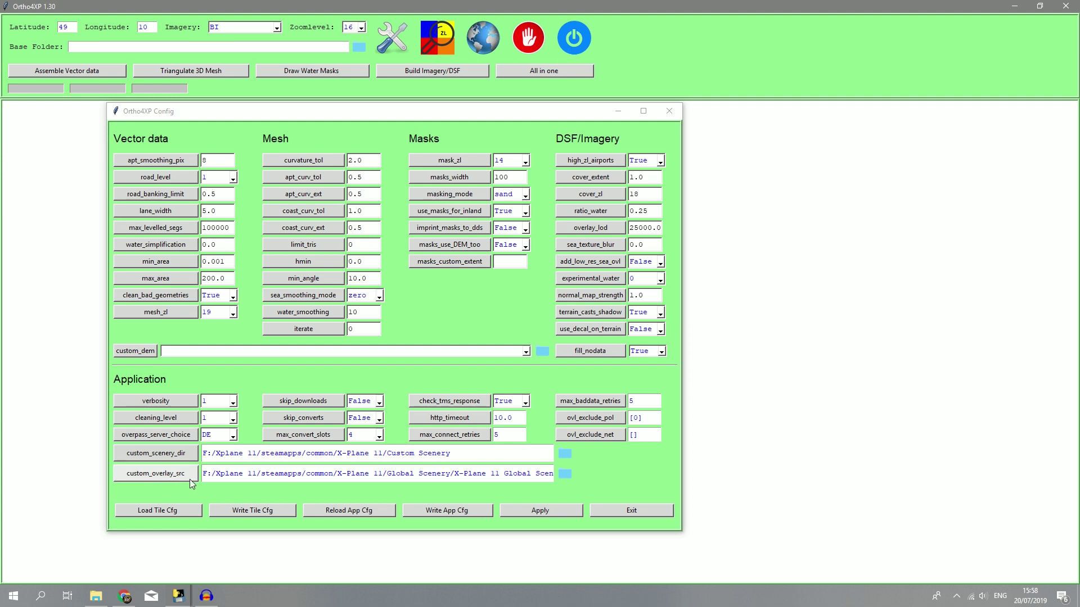
{"action": "left_click", "coordinate": [564, 473]}
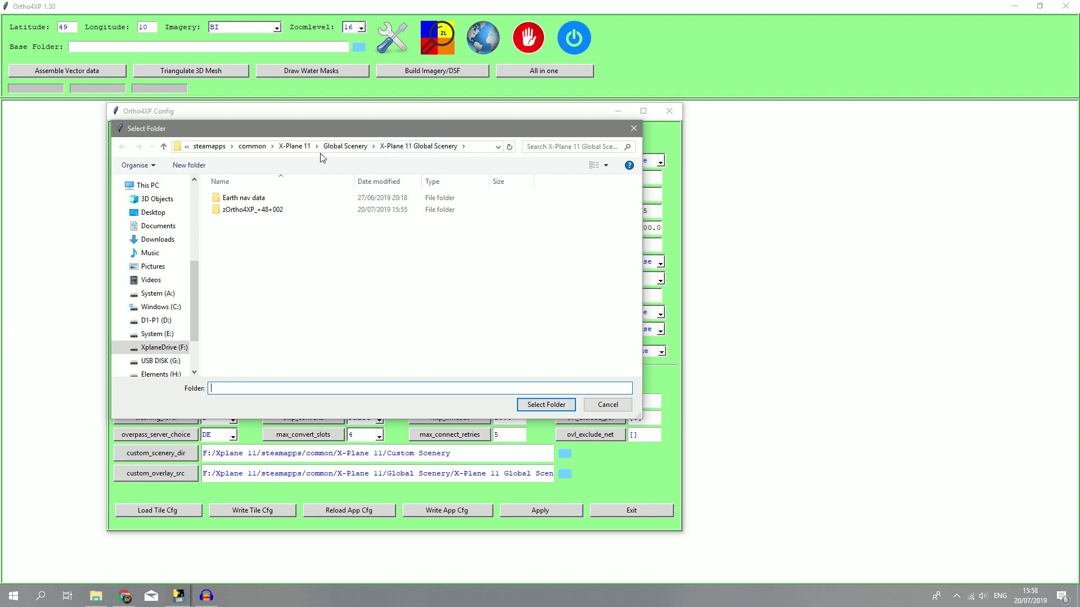
{"action": "left_click", "coordinate": [541, 400]}
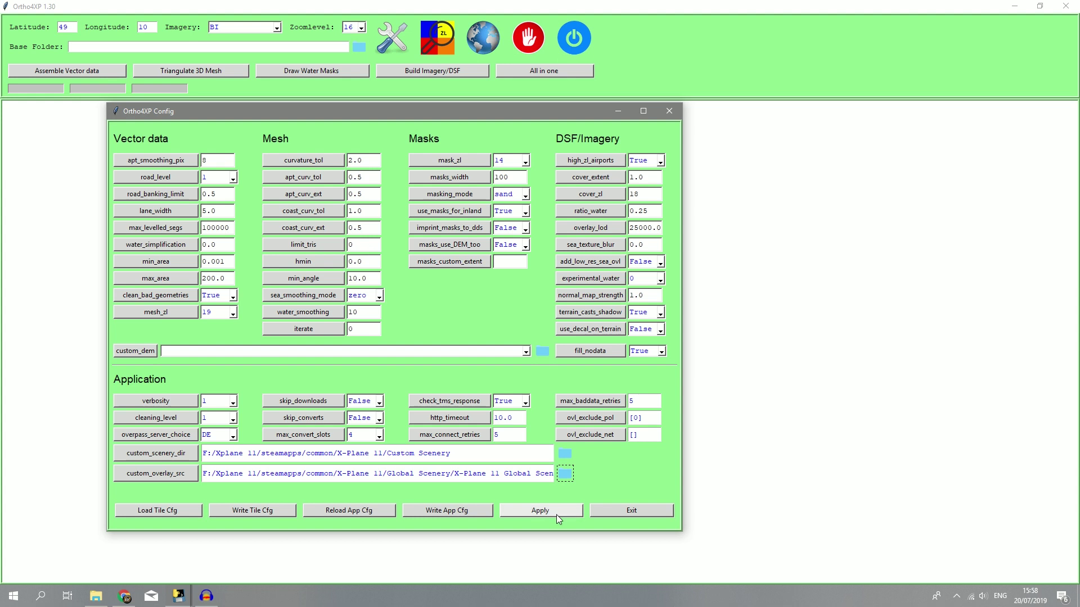
{"action": "left_click", "coordinate": [530, 510]}
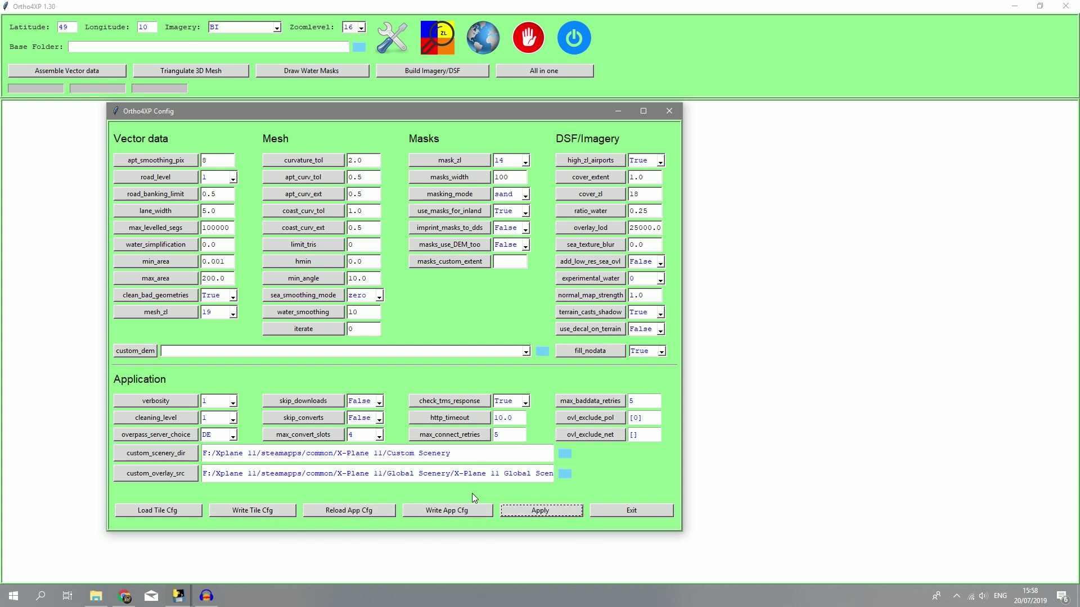
{"action": "left_click", "coordinate": [457, 514]}
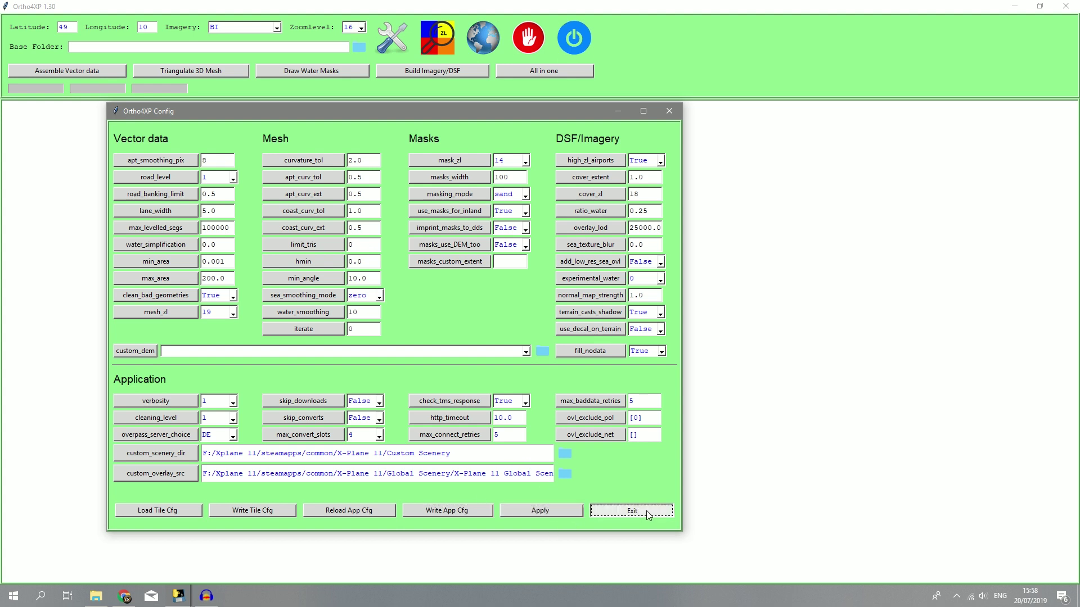
{"action": "left_click", "coordinate": [624, 511]}
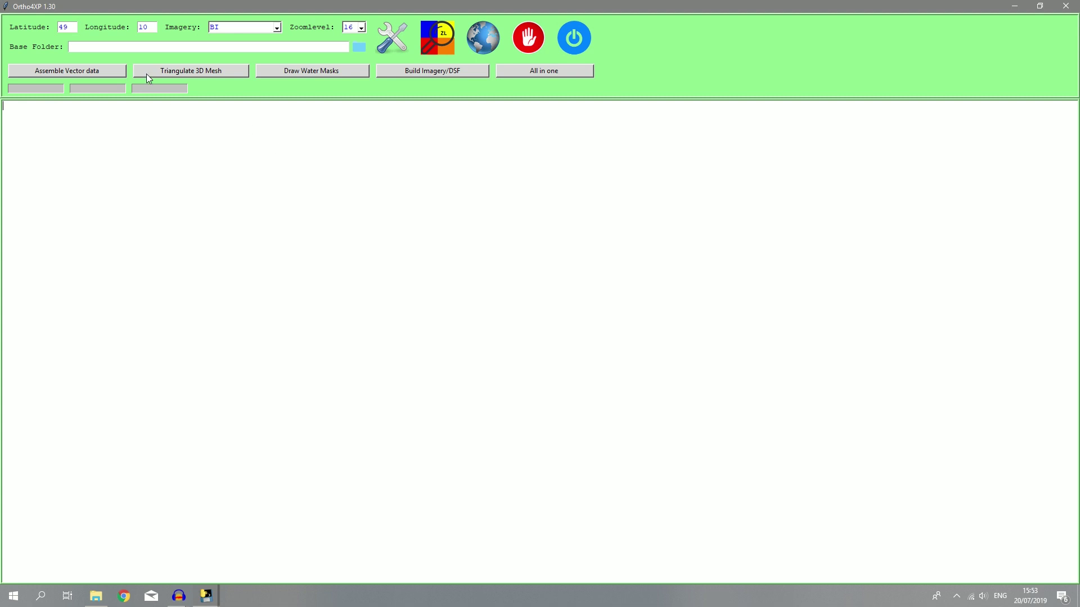
Make X-Plane 11 Global Scenery the Base Folder and confirm the zoom level is 16.
{"action": "left_click", "coordinate": [359, 48]}
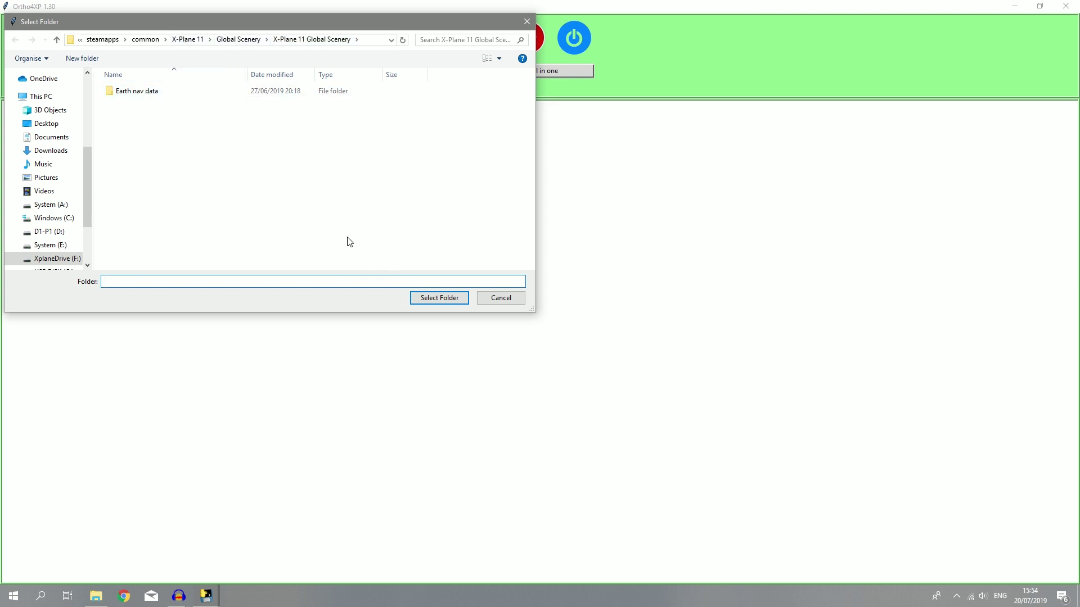
{"action": "left_click", "coordinate": [309, 43]}
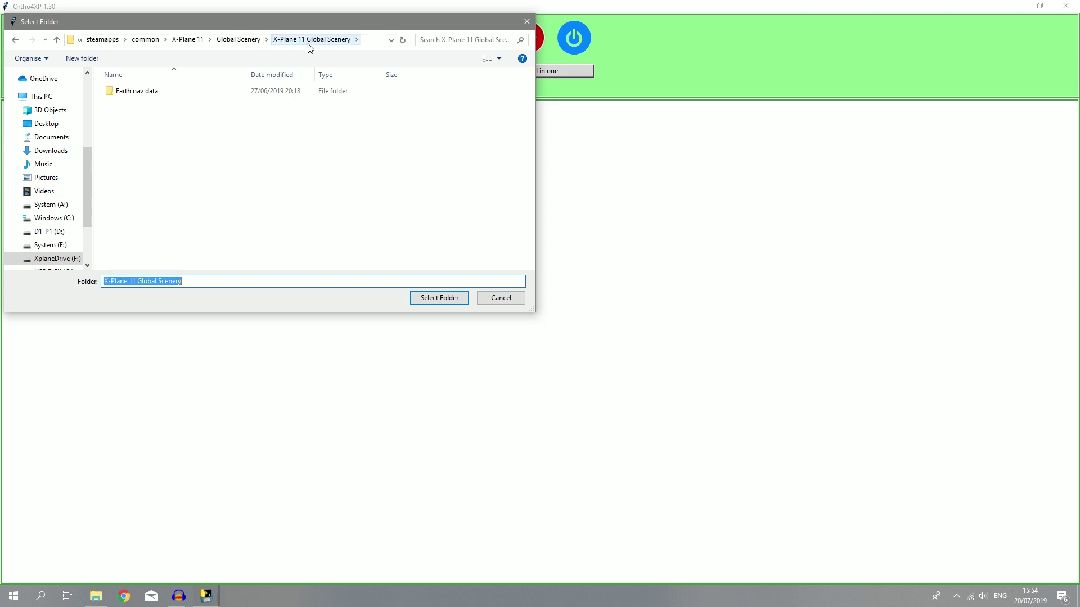
{"action": "left_click", "coordinate": [436, 298]}
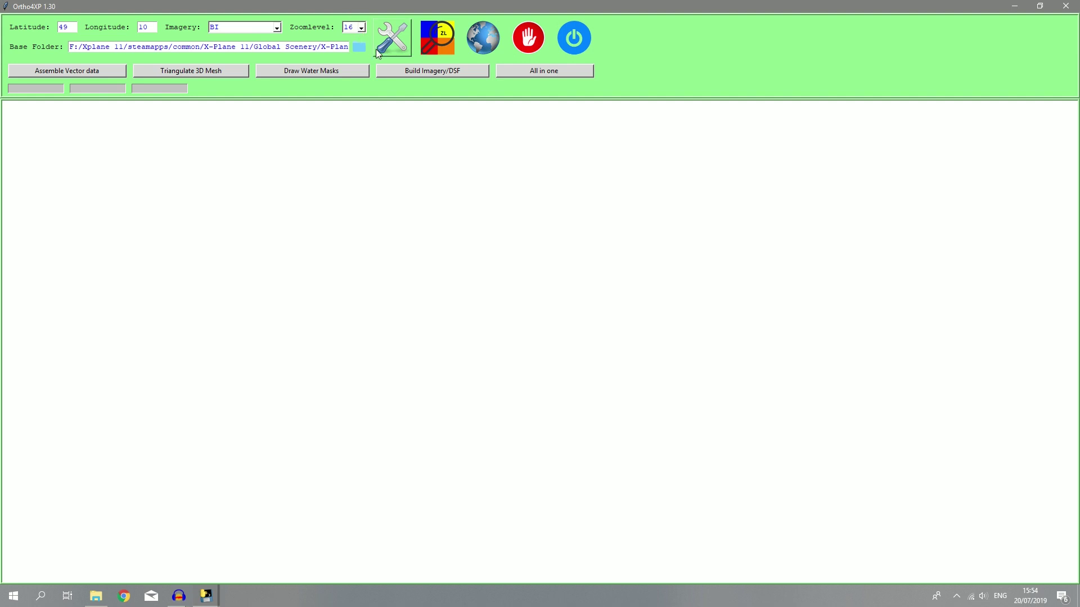
{"action": "left_click", "coordinate": [352, 25]}
Pan the tile map over France and mark the Paris tile +48+002 for batch build.
{"action": "left_click", "coordinate": [486, 39]}
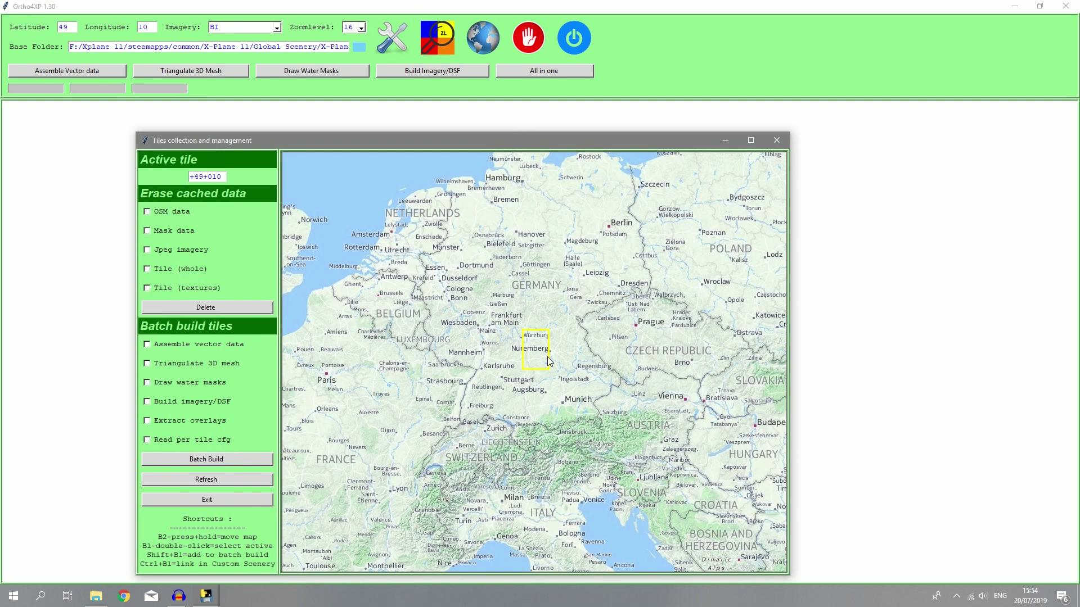
{"action": "left_click_drag", "start_coordinate": [448, 364], "coordinate": [601, 398]}
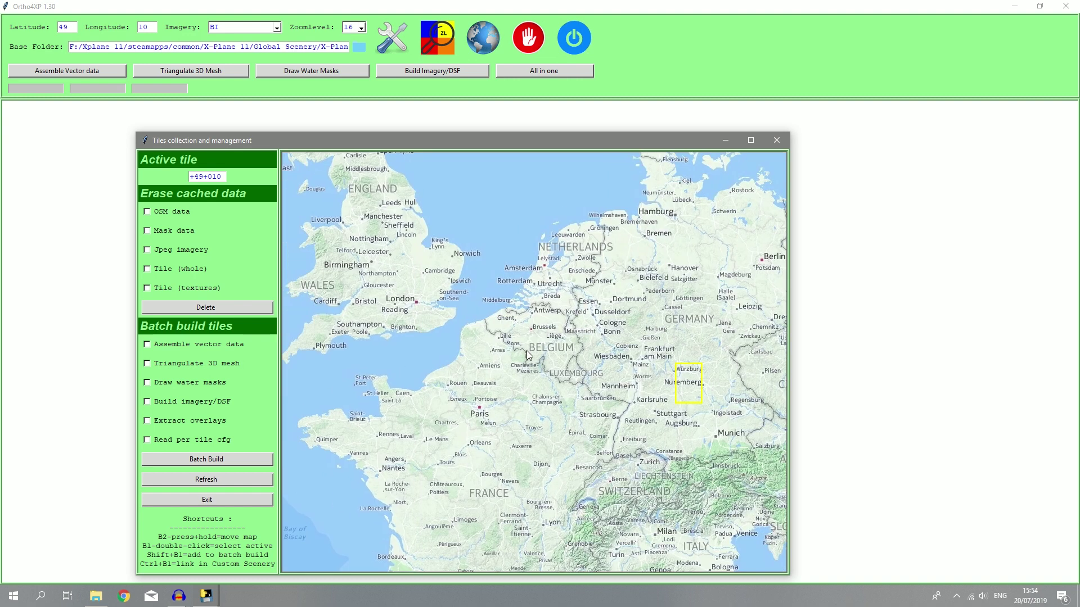
{"action": "mouse_move", "coordinate": [496, 353]}
{"action": "left_mouse_down"}
{"action": "mouse_move", "coordinate": [506, 318]}
{"action": "mouse_move", "coordinate": [512, 326]}
{"action": "left_mouse_up"}
{"action": "left_click_drag", "start_coordinate": [557, 406], "coordinate": [540, 329]}
{"action": "left_click_drag", "start_coordinate": [470, 368], "coordinate": [485, 372]}
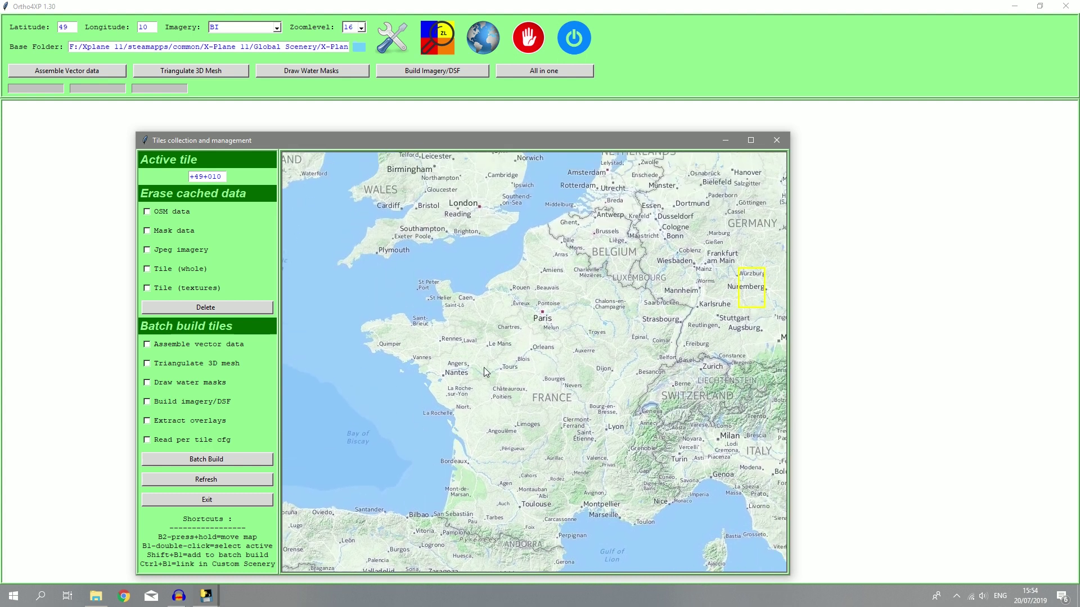
{"action": "left_click", "coordinate": [536, 336], "text": "shift"}
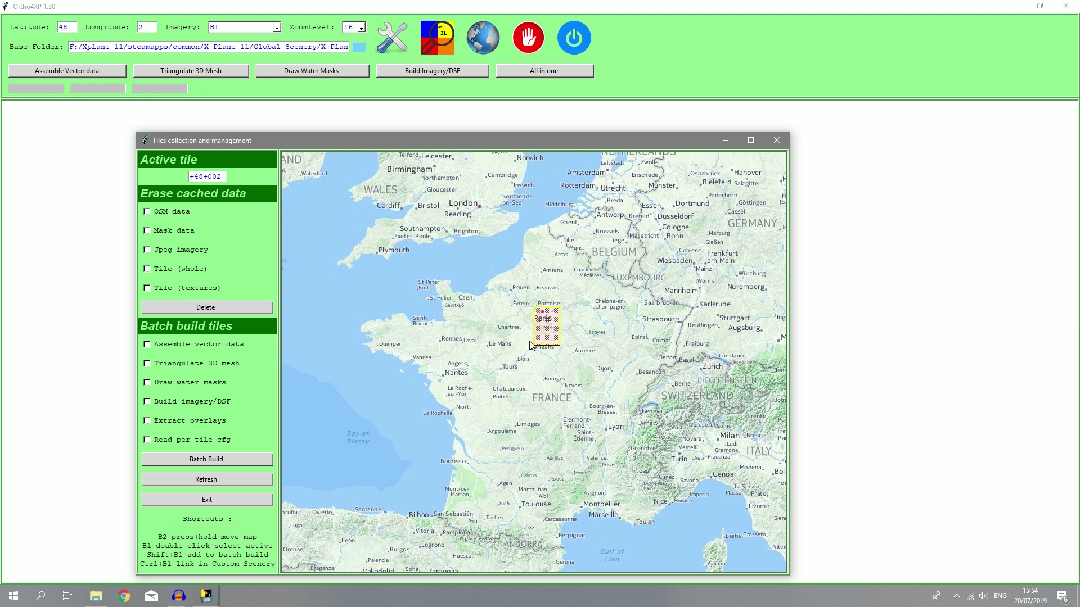
Toggle several tiles south and west of Paris on the batch build map.
{"action": "left_click_drag", "start_coordinate": [552, 388], "coordinate": [534, 369]}
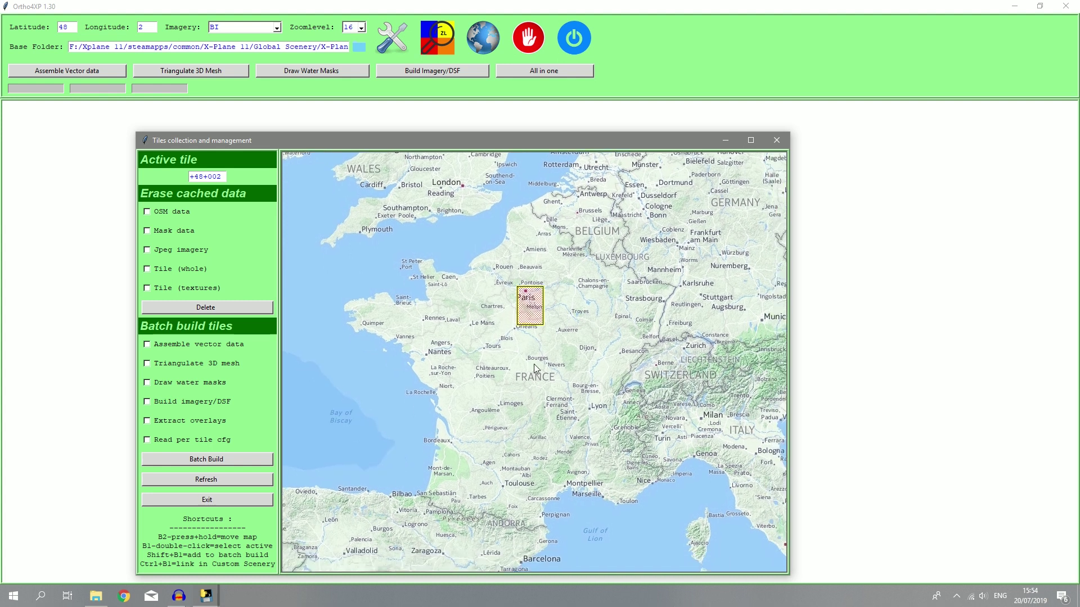
{"action": "left_click", "coordinate": [528, 351], "text": "shift"}
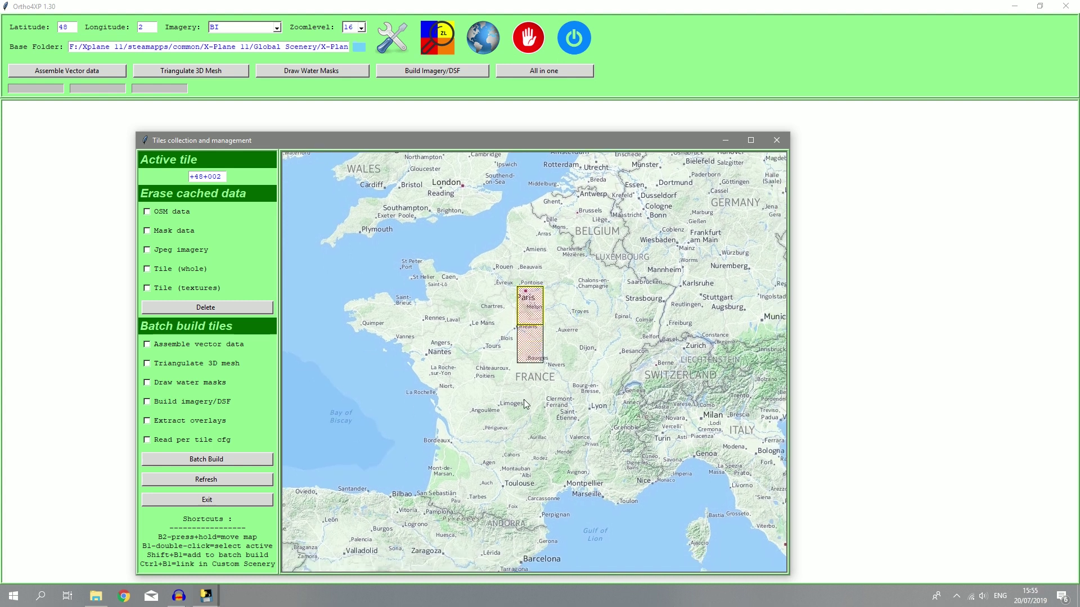
{"action": "left_click", "coordinate": [524, 403], "text": "shift"}
{"action": "left_click", "coordinate": [519, 393], "text": "shift"}
{"action": "left_click", "coordinate": [504, 382], "text": "shift"}
{"action": "left_click", "coordinate": [497, 341], "text": "shift"}
{"action": "left_click", "coordinate": [494, 312], "text": "shift"}
{"action": "left_click", "coordinate": [460, 306], "text": "shift"}
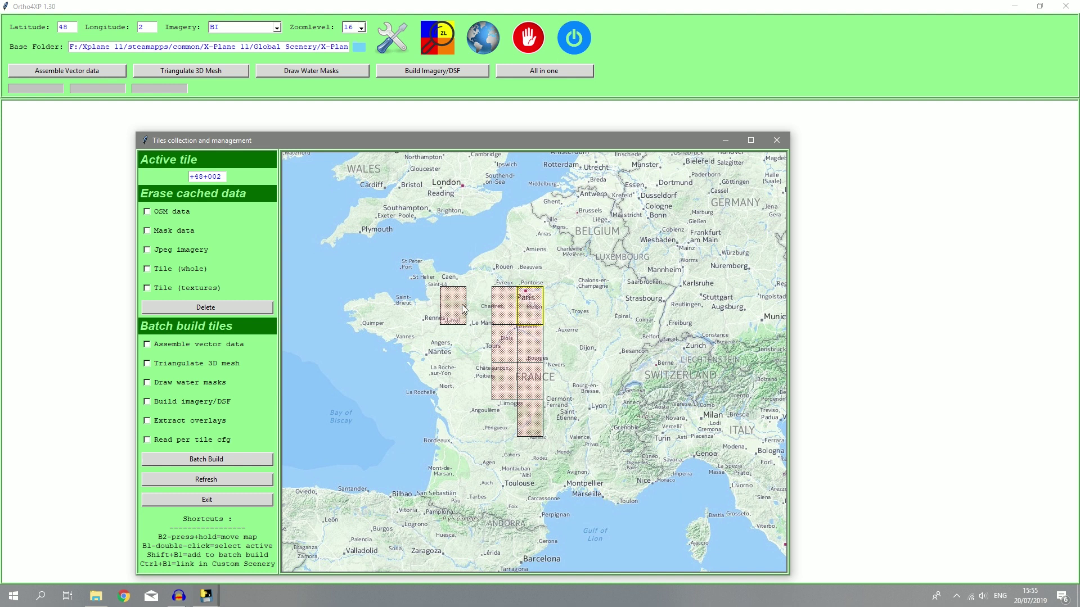
{"action": "left_click", "coordinate": [474, 347], "text": "shift"}
Unmark the extra southern, western and Chartres tiles so only +48+002 remains marked.
{"action": "left_click", "coordinate": [536, 419], "text": "shift"}
{"action": "left_click", "coordinate": [531, 388], "text": "shift"}
{"action": "left_click", "coordinate": [518, 387], "text": "shift"}
{"action": "left_click", "coordinate": [533, 360], "text": "shift"}
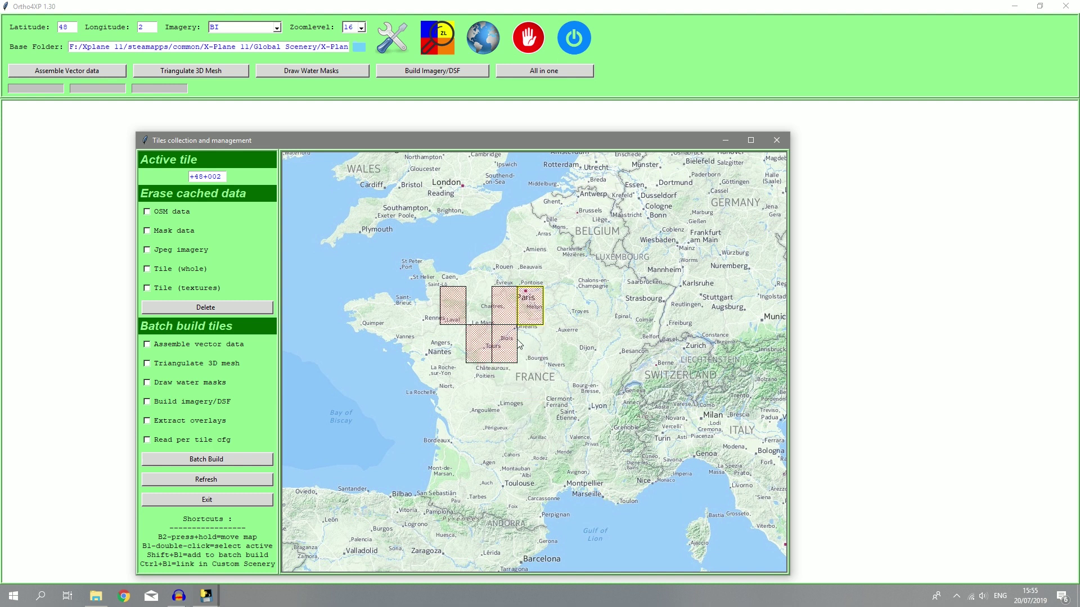
{"action": "left_click", "coordinate": [514, 341], "text": "shift"}
{"action": "left_click", "coordinate": [482, 345], "text": "shift"}
{"action": "left_click", "coordinate": [457, 317], "text": "shift"}
{"action": "left_click", "coordinate": [504, 319], "text": "shift"}
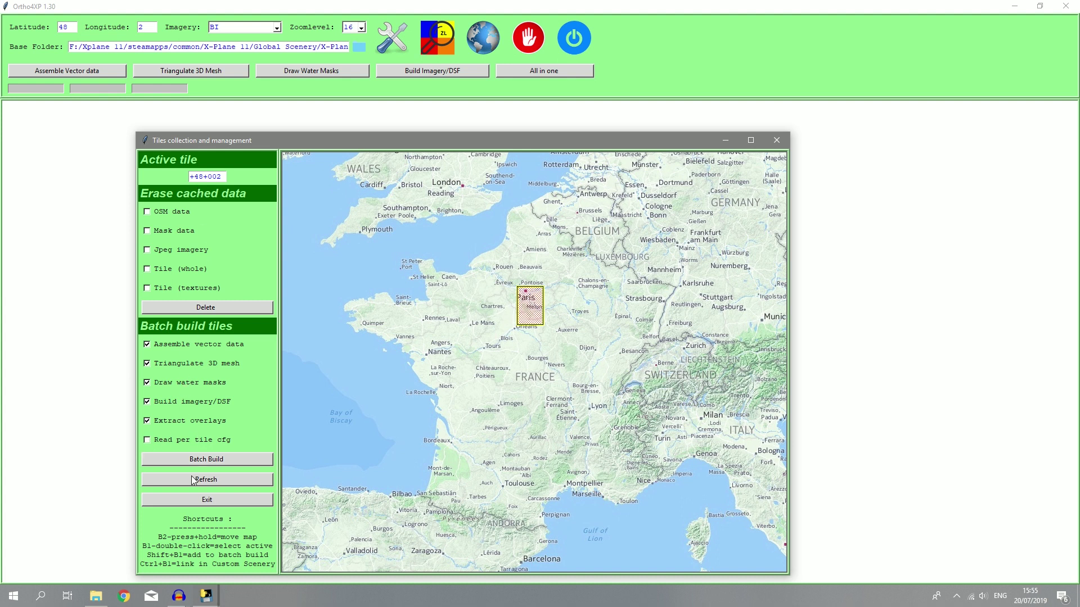
Run Batch Build on +48+002 until the log shows 'Batch process completed' after 30m28sec.
{"action": "left_click", "coordinate": [228, 460]}
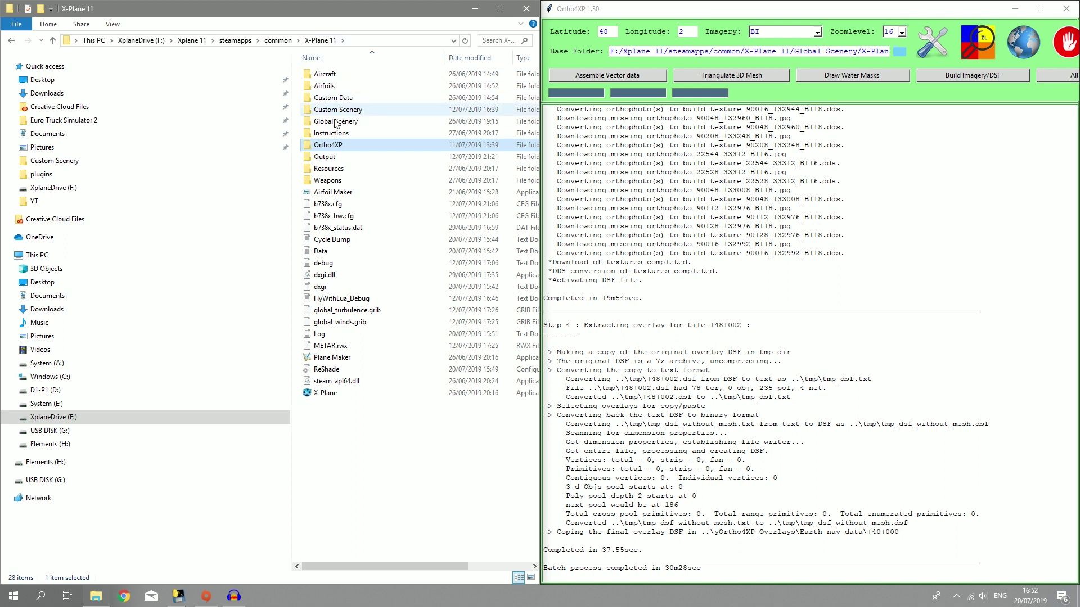
Open Custom Scenery and select the new zOrtho4XP_+48+002 folder.
{"action": "double_click", "coordinate": [354, 111]}
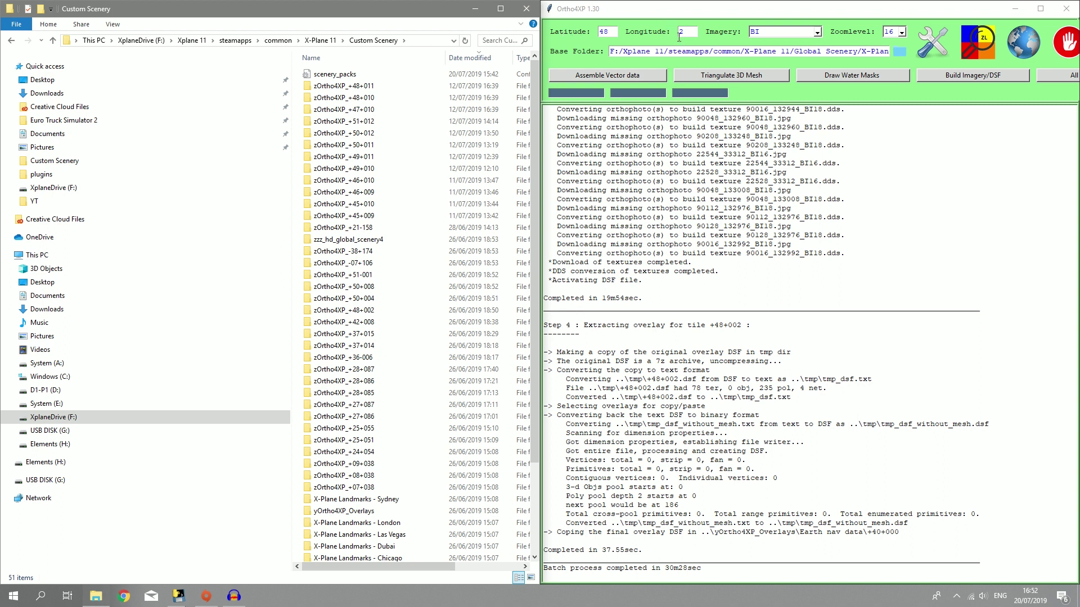
{"action": "left_click", "coordinate": [400, 310]}
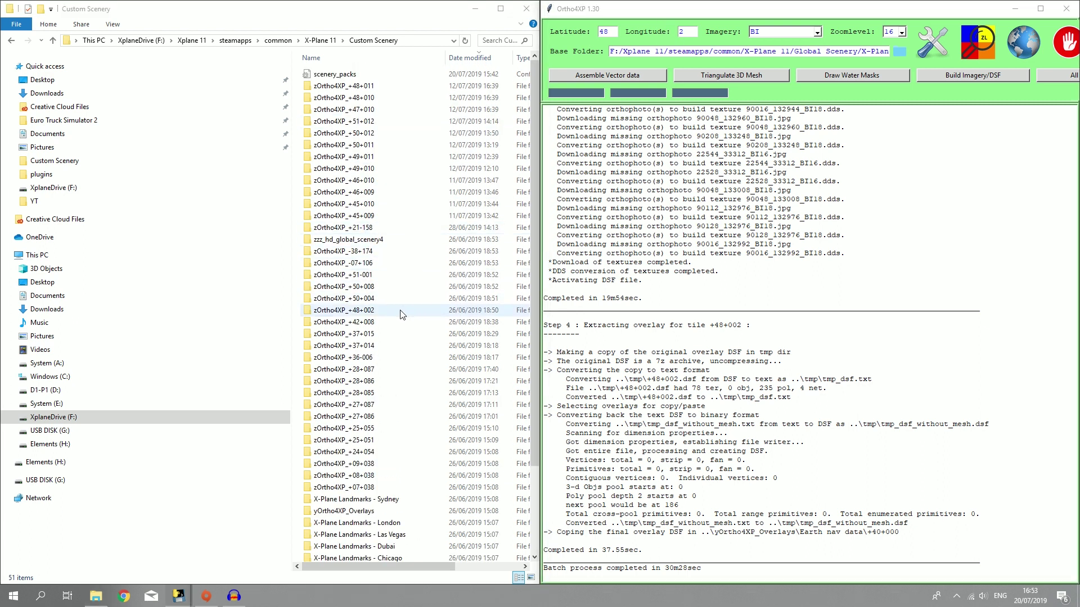
{"action": "left_click", "coordinate": [554, 286]}
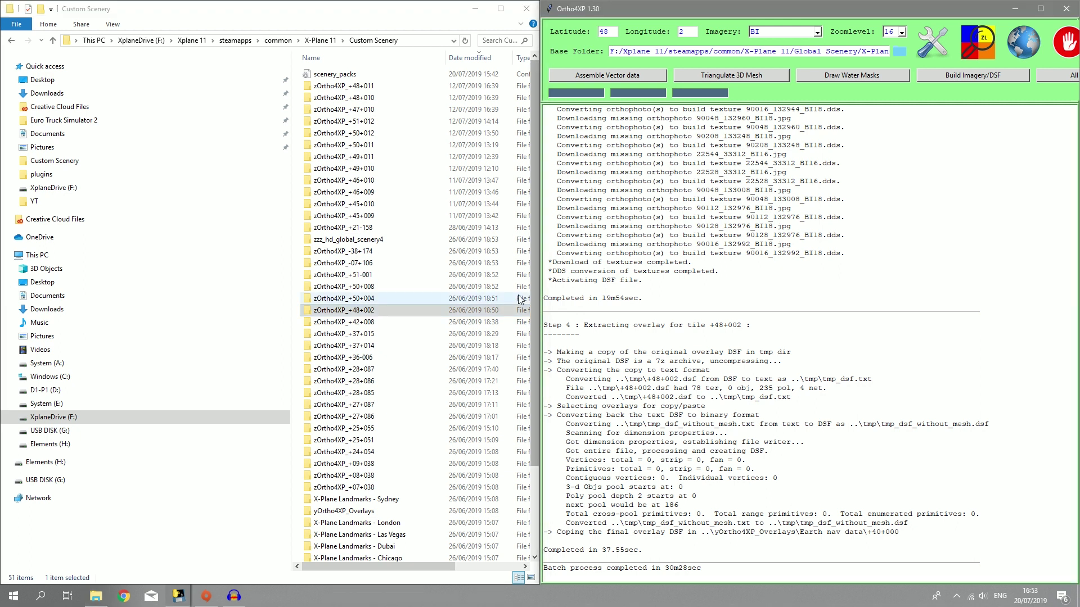
{"action": "left_click", "coordinate": [462, 315]}
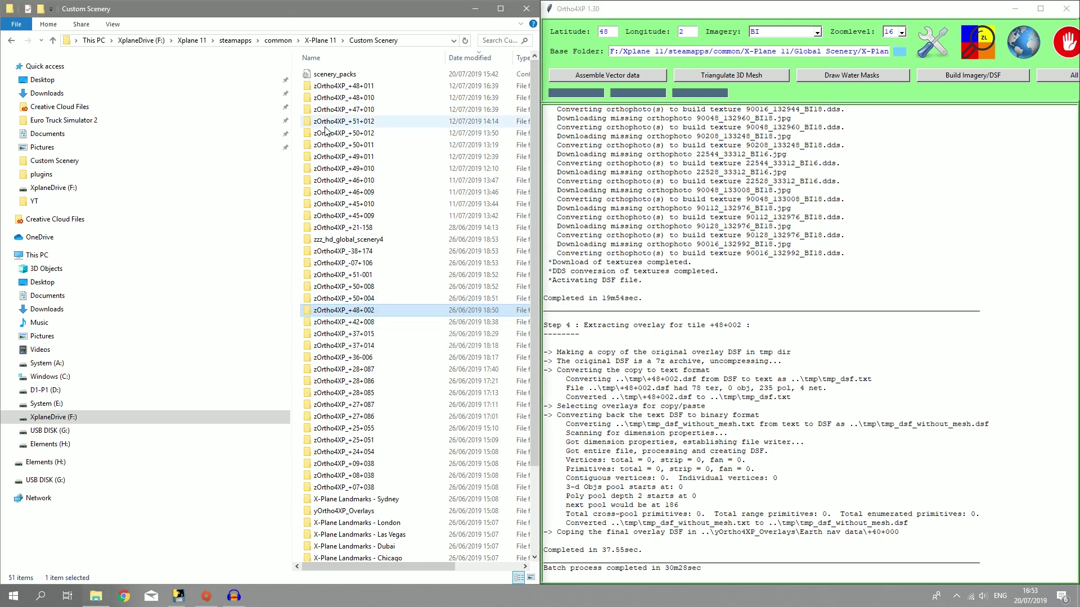
Check that Ortho4XP\Tiles is empty, then return to Custom Scenery and select scenery_packs.
{"action": "left_click", "coordinate": [320, 40]}
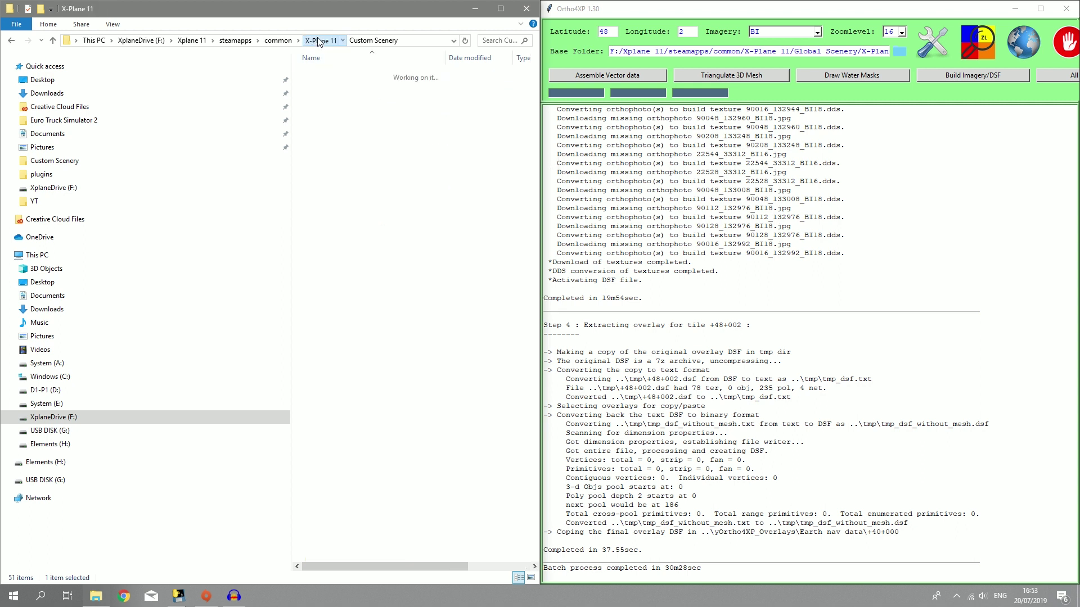
{"action": "double_click", "coordinate": [332, 144]}
{"action": "double_click", "coordinate": [347, 75]}
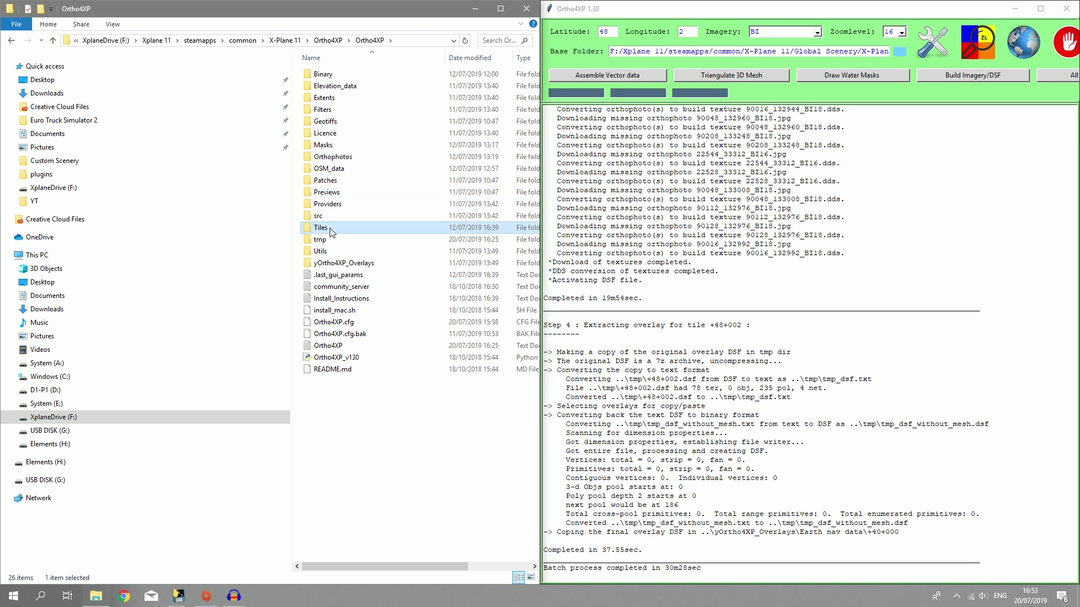
{"action": "double_click", "coordinate": [352, 228]}
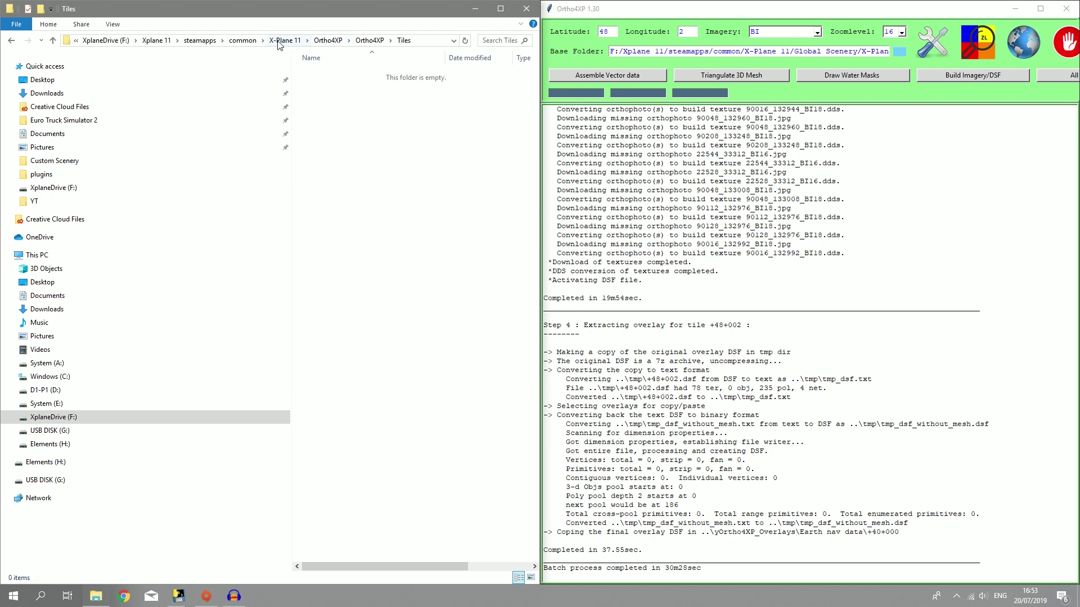
{"action": "left_click", "coordinate": [281, 40]}
{"action": "double_click", "coordinate": [337, 109]}
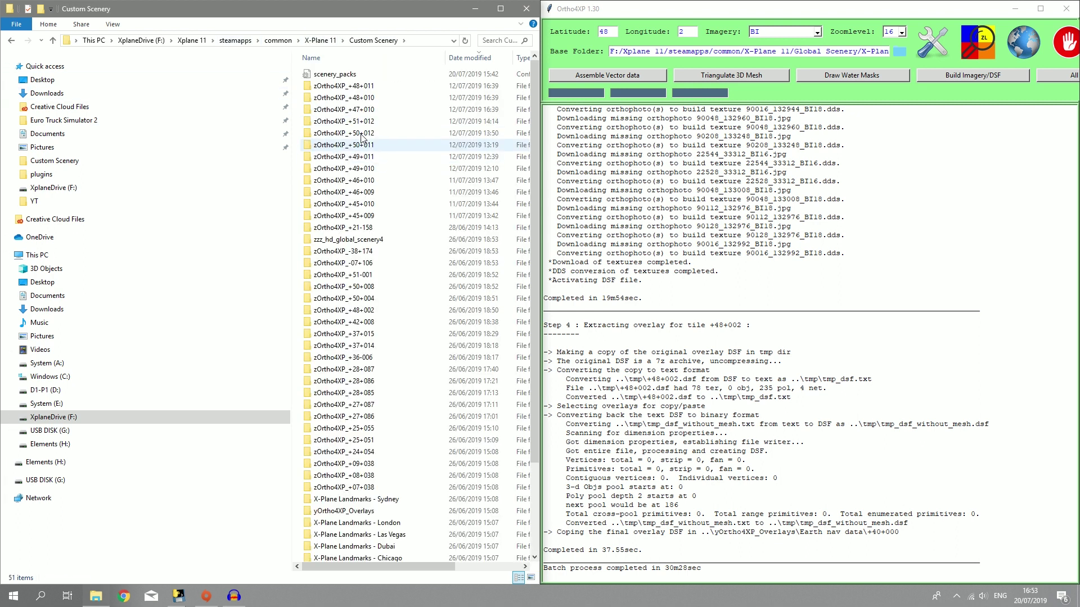
{"action": "left_click", "coordinate": [354, 79]}
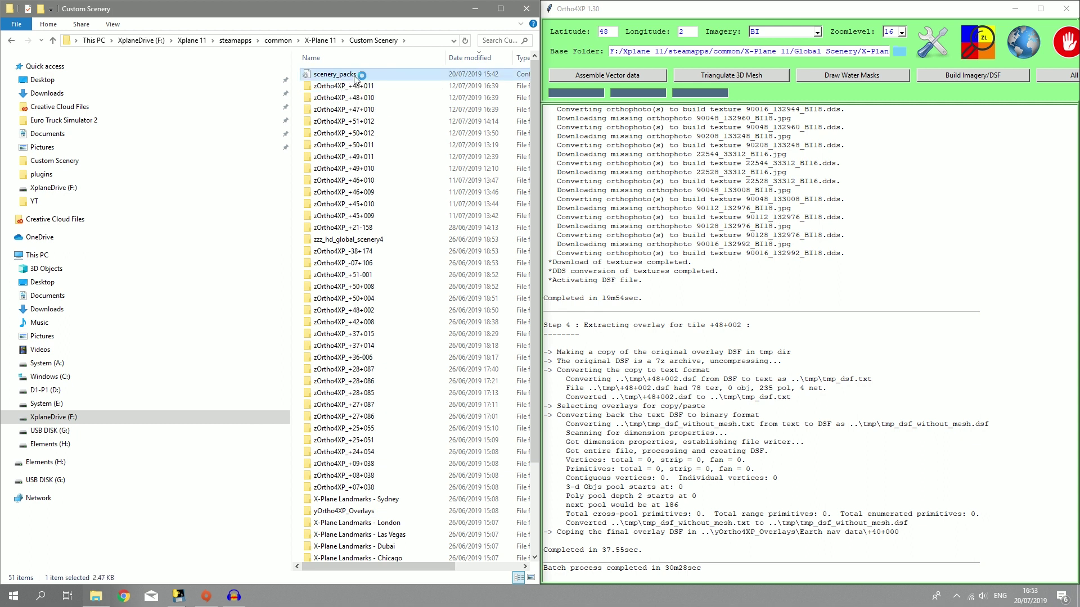
Add a new line after +45+009 with the copied SCENERY_PACK prefix and tile number 45.
{"action": "left_click_drag", "start_coordinate": [465, 183], "coordinate": [444, 45]}
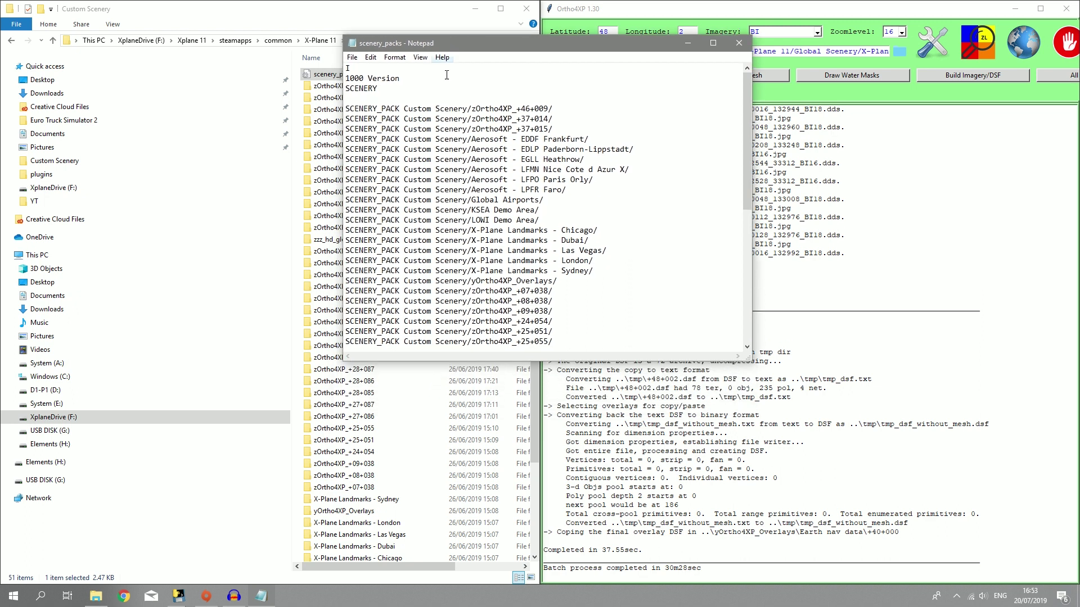
{"action": "scroll", "coordinate": [439, 252], "scroll_direction": "down", "scroll_amount": 9}
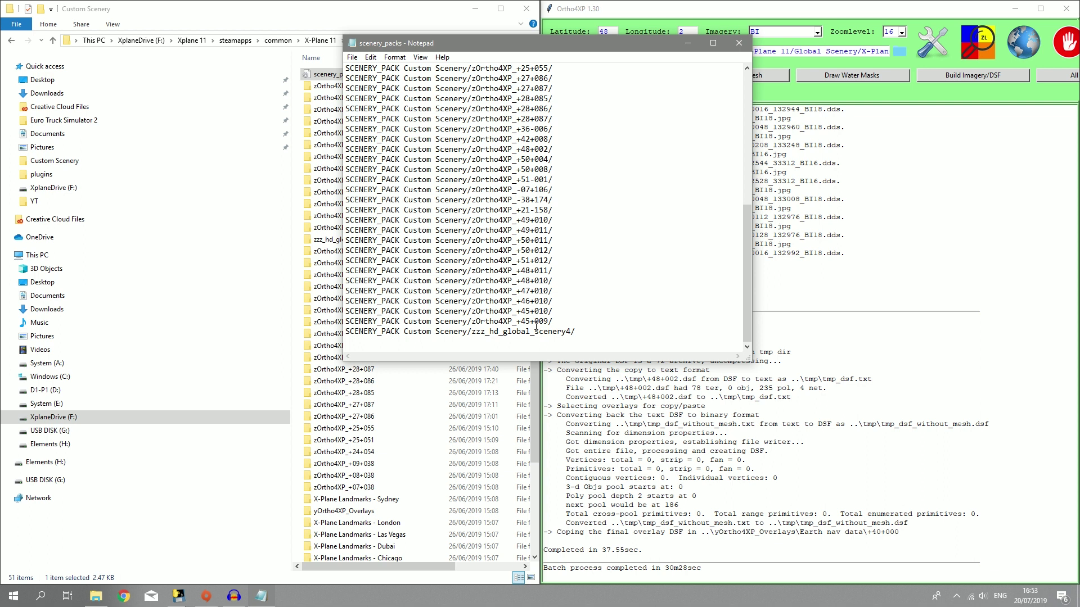
{"action": "key", "text": "Return"}
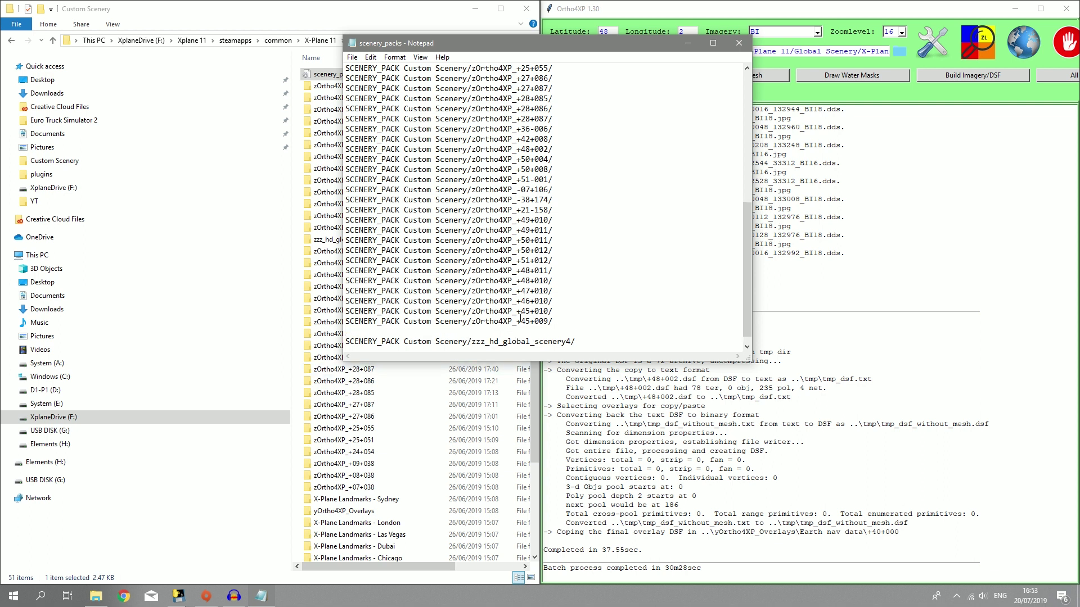
{"action": "left_click_drag", "start_coordinate": [521, 326], "coordinate": [345, 322]}
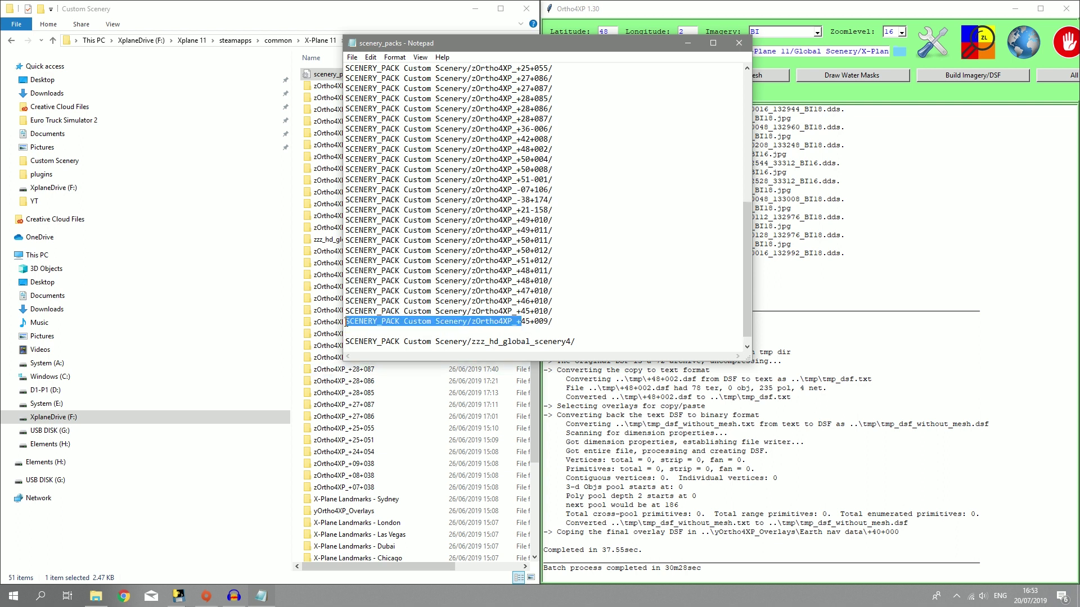
{"action": "key", "text": "ctrl+c"}
{"action": "left_click", "coordinate": [392, 331]}
{"action": "key", "text": "ctrl+v"}
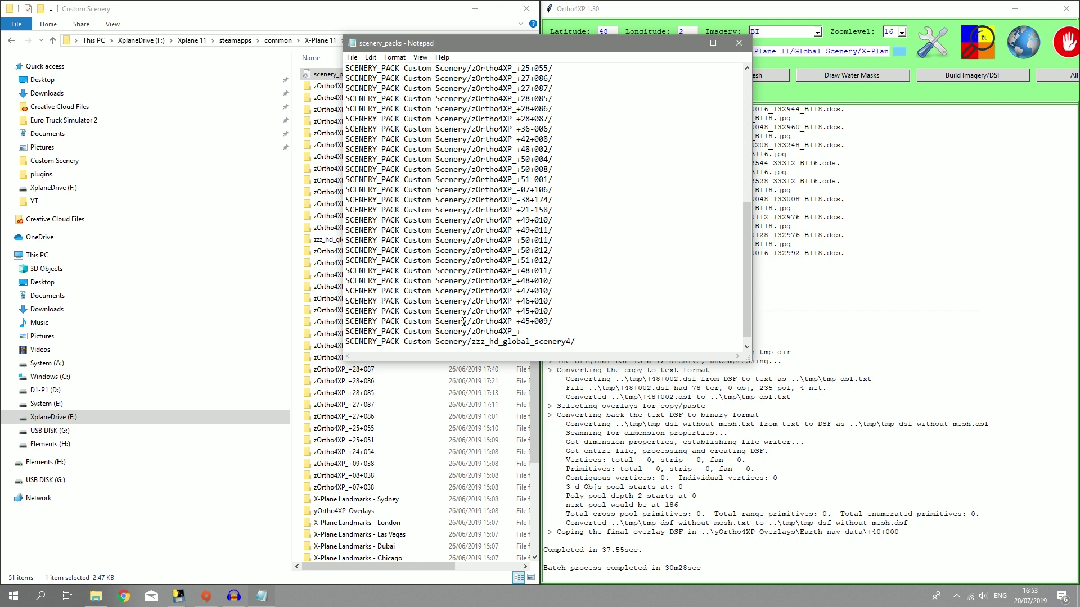
{"action": "left_click_drag", "start_coordinate": [595, 49], "coordinate": [597, 106]}
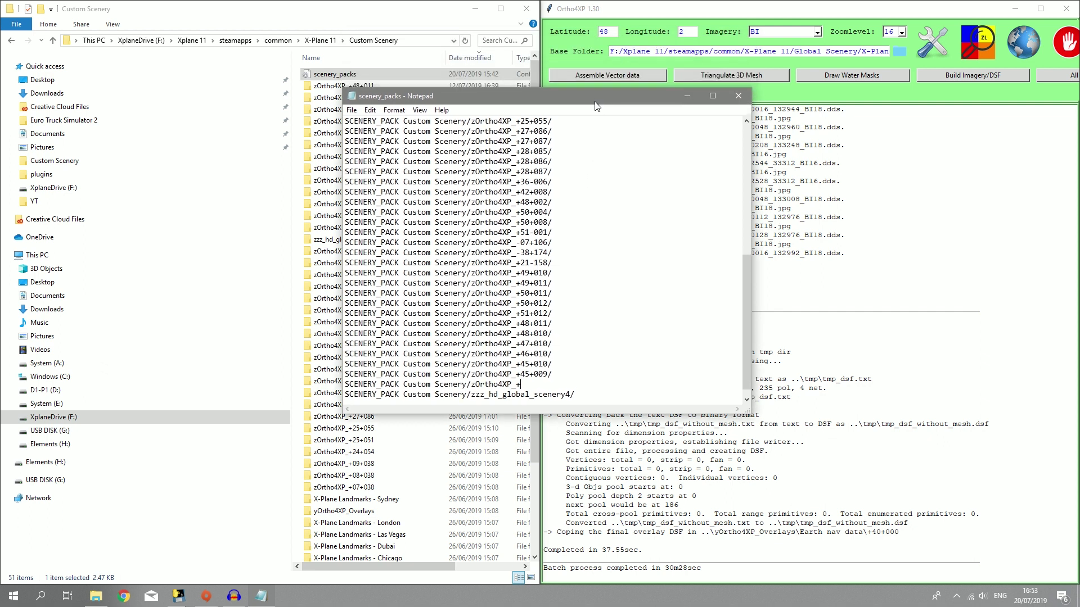
{"action": "type", "text": "45"}
Finish the zOrtho4XP_+45+002/ line with its trailing slash and save scenery_packs.
{"action": "left_click_drag", "start_coordinate": [558, 371], "coordinate": [547, 373]}
{"action": "left_click", "coordinate": [561, 393]}
{"action": "key", "text": "ctrl+v"}
{"action": "key", "text": "BackSpace"}
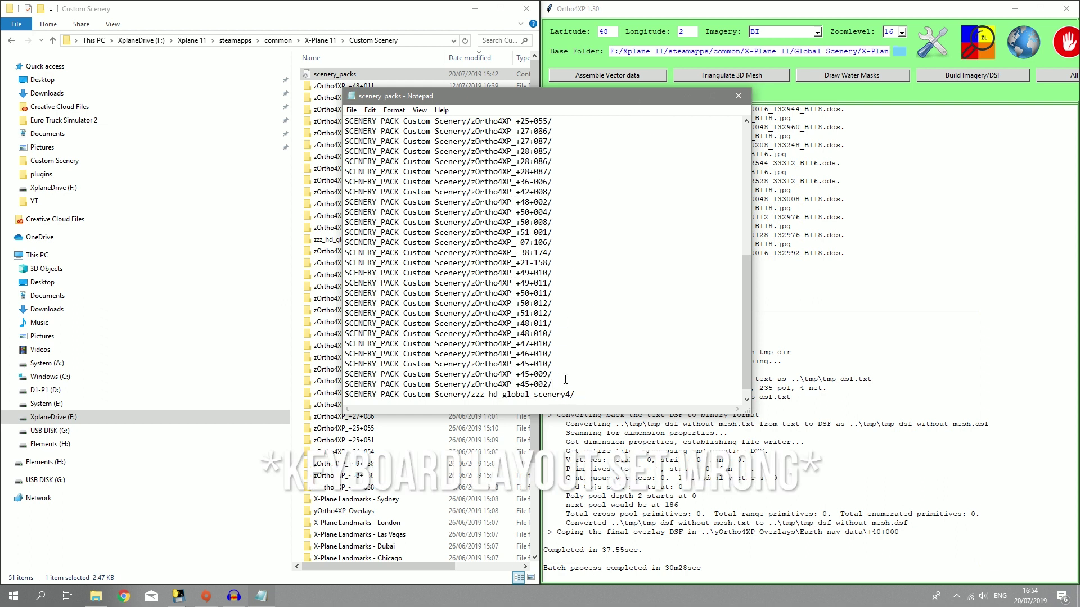
{"action": "key", "text": "ctrl+z"}
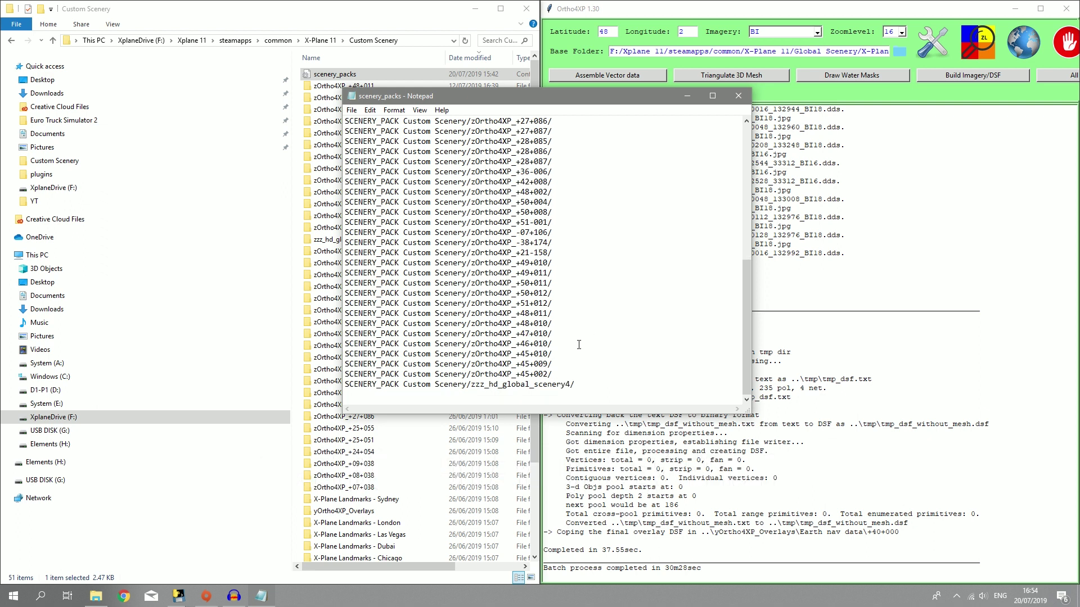
{"action": "key", "text": "ctrl+z"}
{"action": "key", "text": "ctrl+z"}
{"action": "left_click", "coordinate": [352, 110]}
{"action": "left_click", "coordinate": [383, 149]}
{"action": "scroll", "coordinate": [614, 186], "scroll_direction": "up", "scroll_amount": 9}
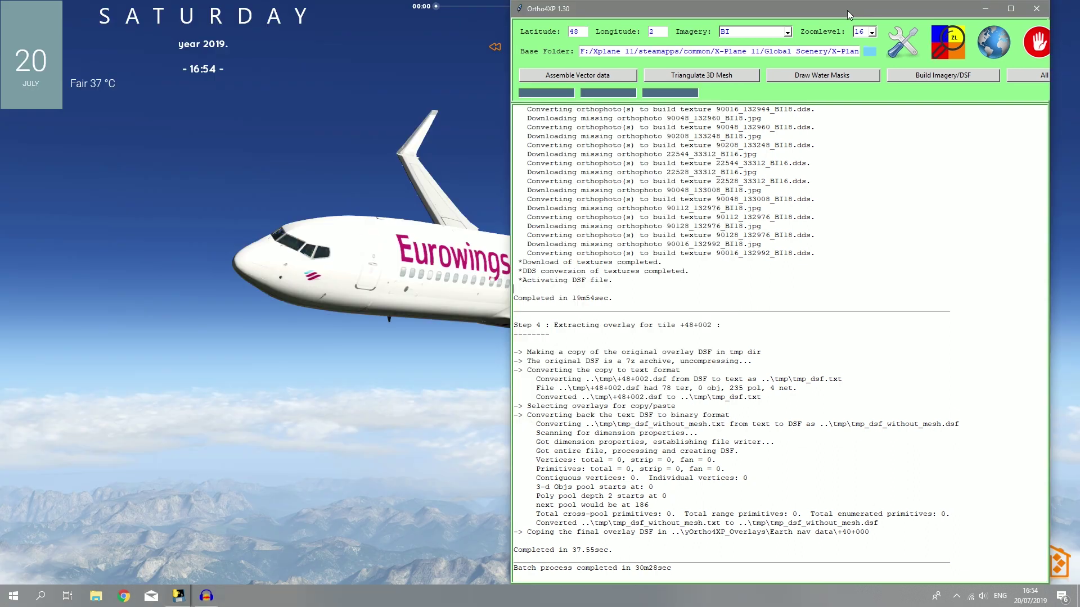
Exit Ortho4XP and open a maximized File Explorer on the XplaneDrive (F:).
{"action": "left_click_drag", "start_coordinate": [847, 10], "coordinate": [870, 6]}
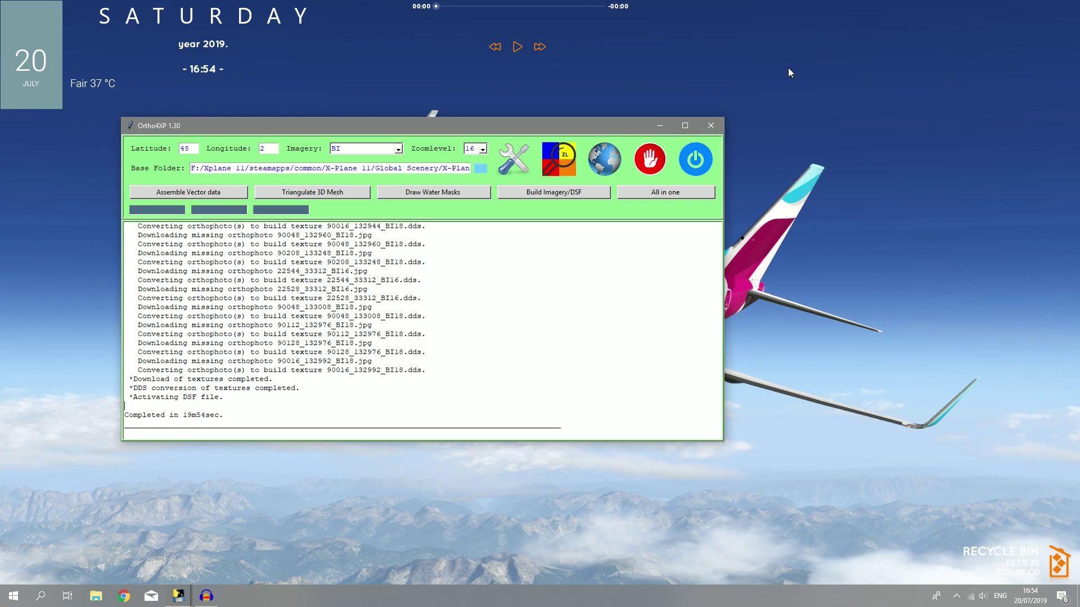
{"action": "left_click", "coordinate": [709, 160]}
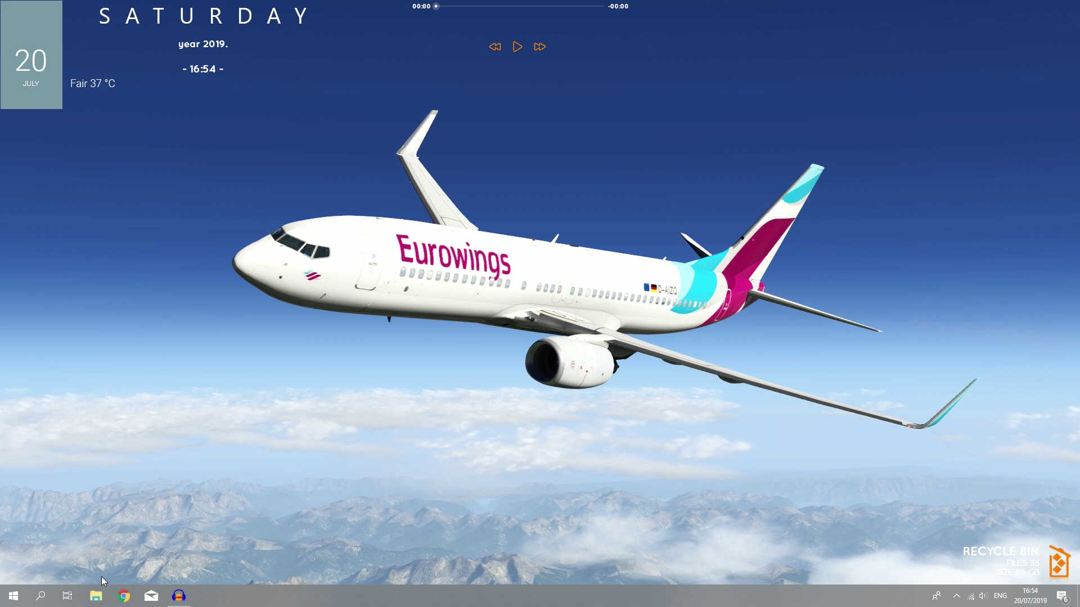
{"action": "left_click", "coordinate": [96, 596]}
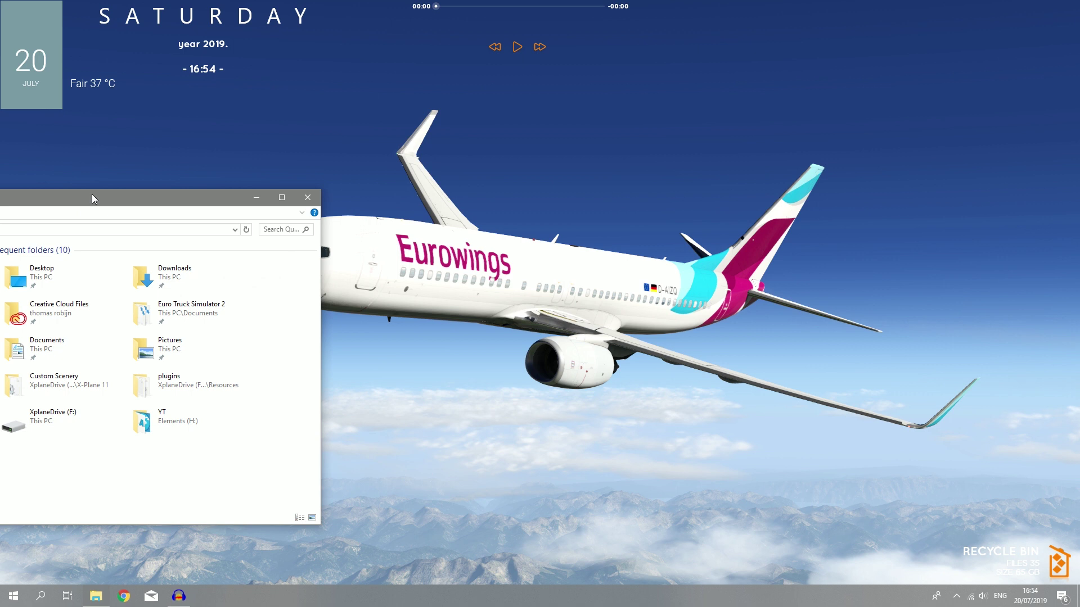
{"action": "double_click", "coordinate": [92, 195]}
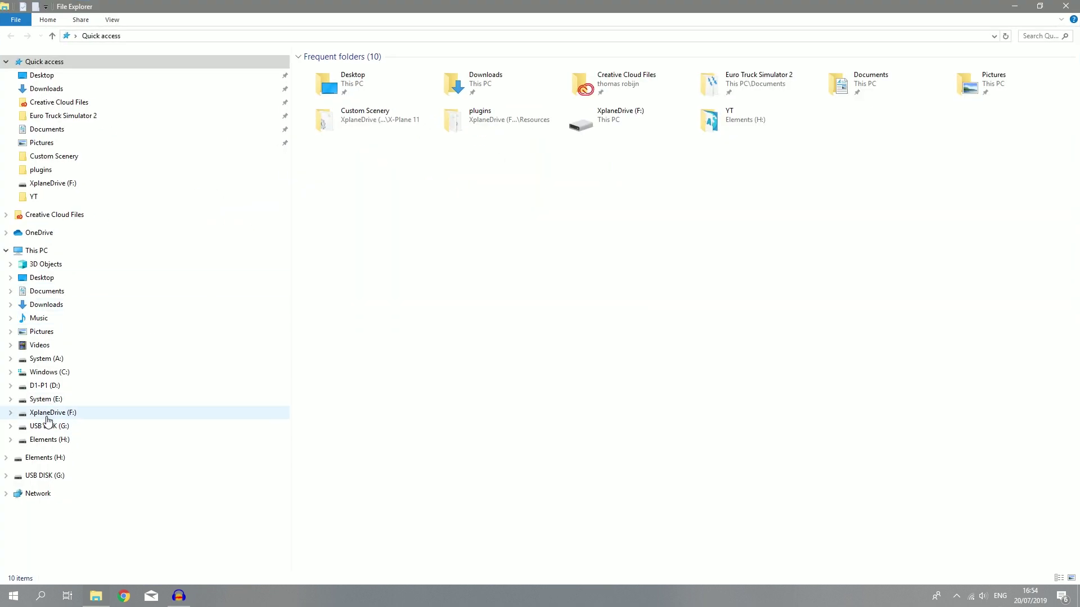
{"action": "left_click", "coordinate": [55, 416]}
Browse to Xplane 11\steamapps\common\X-Plane 11\Ortho4XP\Ortho4XP and select yOrtho4XP_Overlays.
{"action": "double_click", "coordinate": [330, 82]}
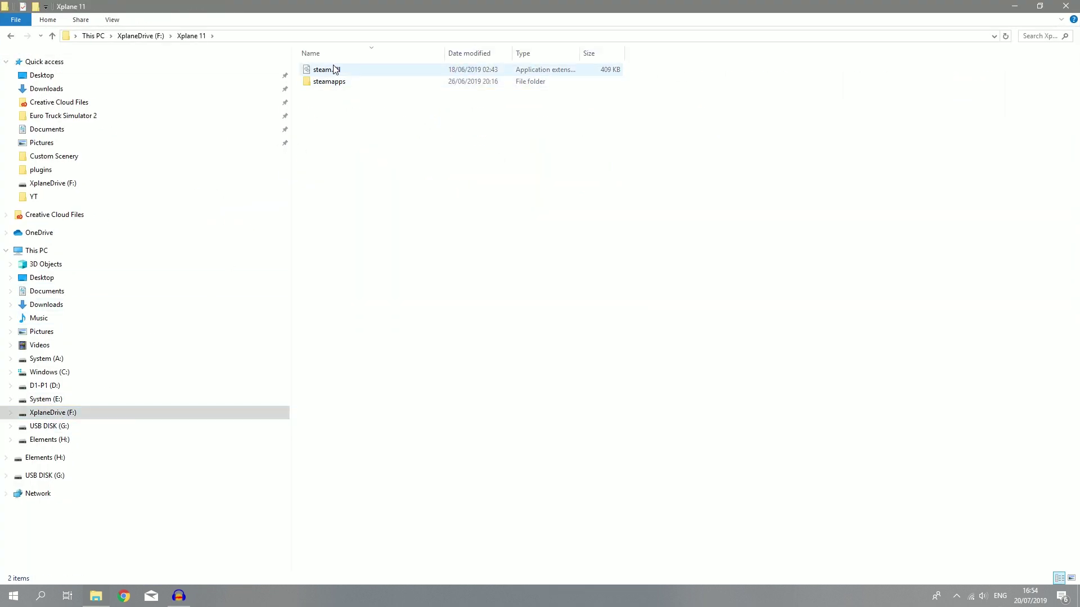
{"action": "double_click", "coordinate": [331, 82]}
{"action": "double_click", "coordinate": [335, 69]}
{"action": "double_click", "coordinate": [336, 69]}
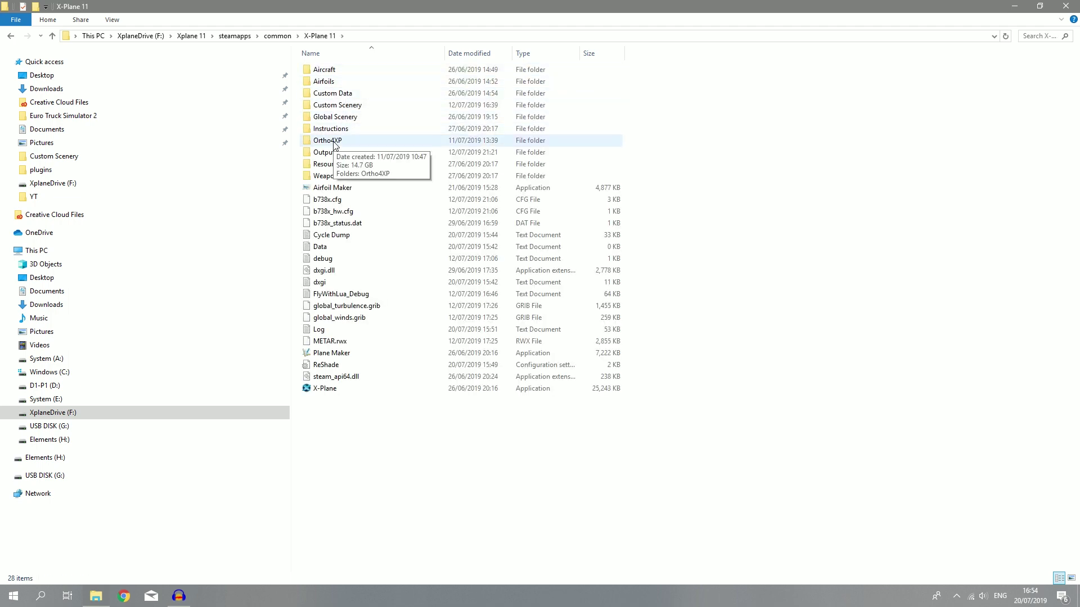
{"action": "double_click", "coordinate": [334, 142]}
{"action": "double_click", "coordinate": [363, 69]}
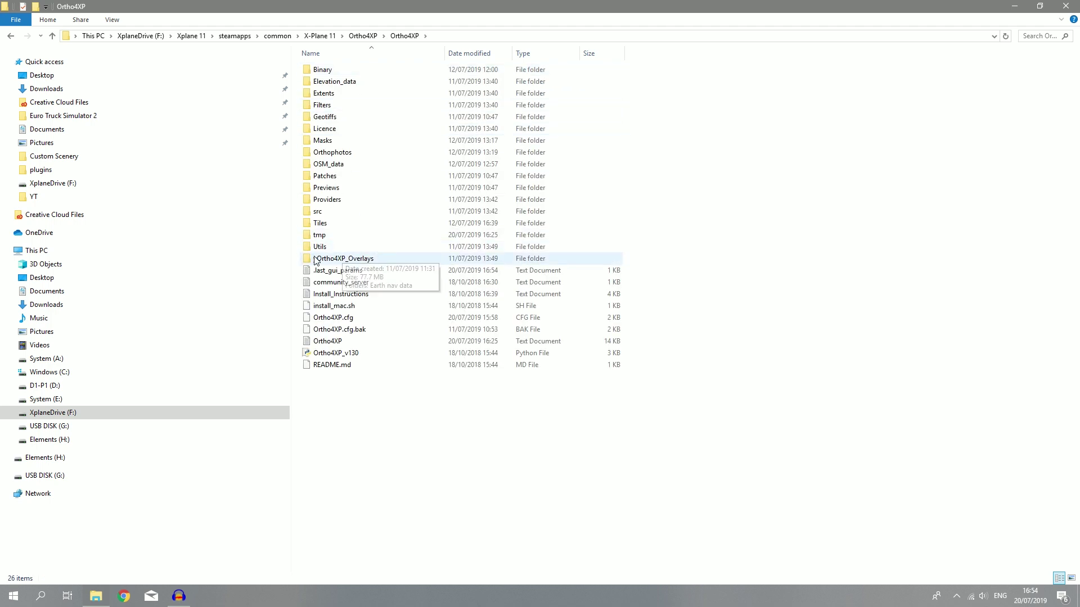
{"action": "left_click", "coordinate": [363, 263]}
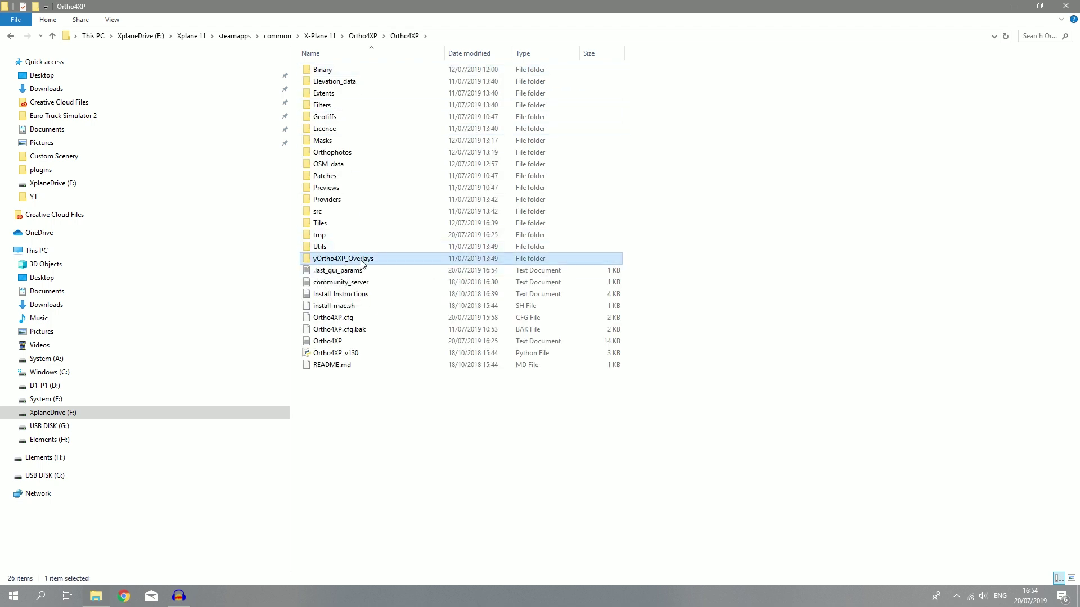
Paste yOrtho4XP_Overlays into Custom Scenery, replacing the 12 same-named files.
{"action": "left_click", "coordinate": [319, 36]}
{"action": "double_click", "coordinate": [359, 105]}
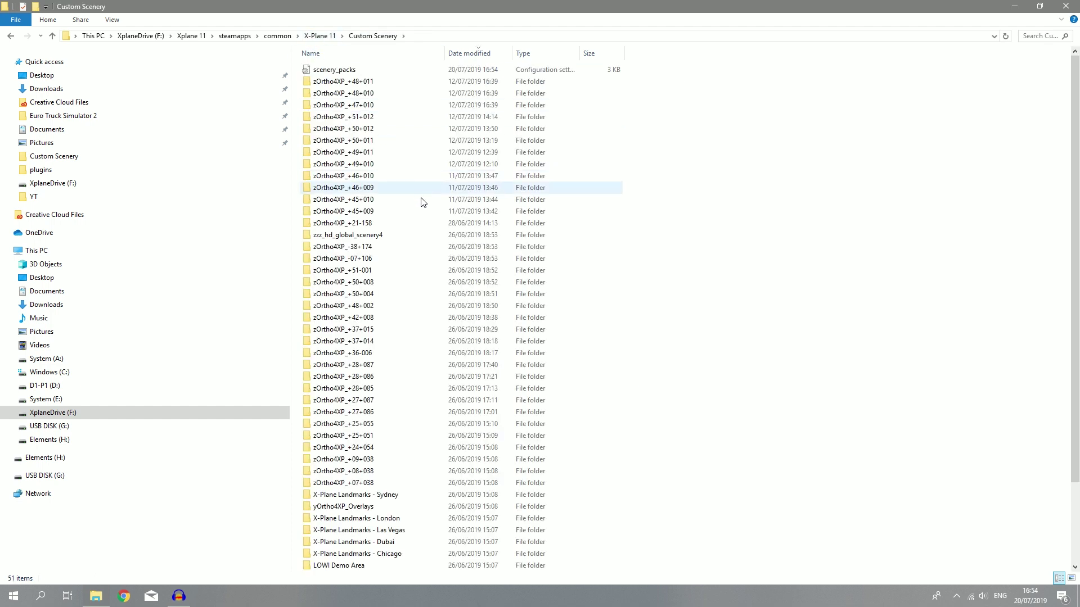
{"action": "scroll", "coordinate": [423, 202], "scroll_direction": "down", "scroll_amount": 1}
{"action": "key", "text": "ctrl+v"}
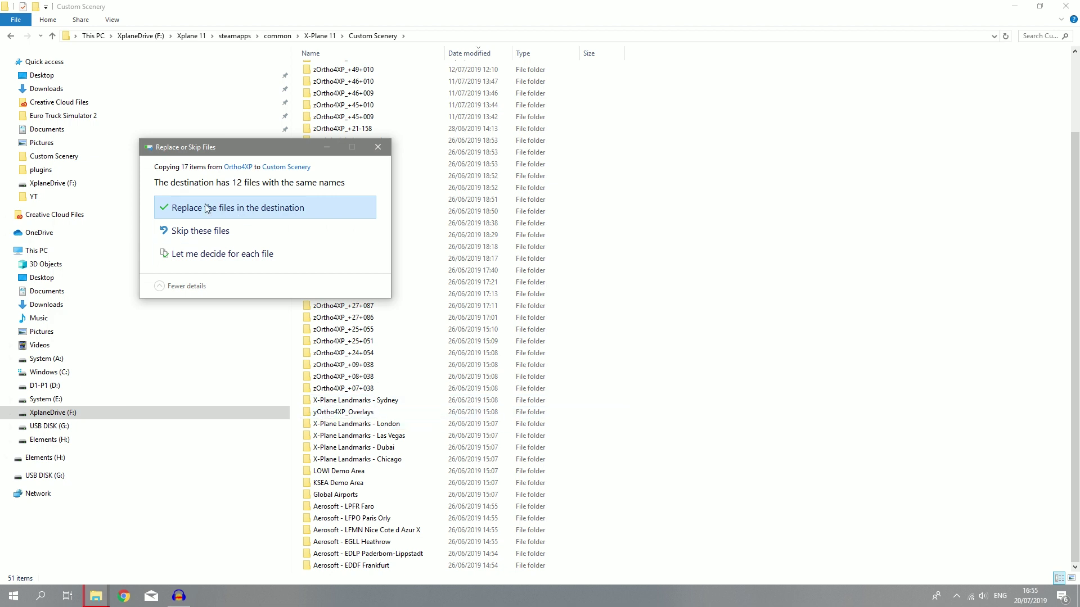
{"action": "left_click", "coordinate": [267, 211]}
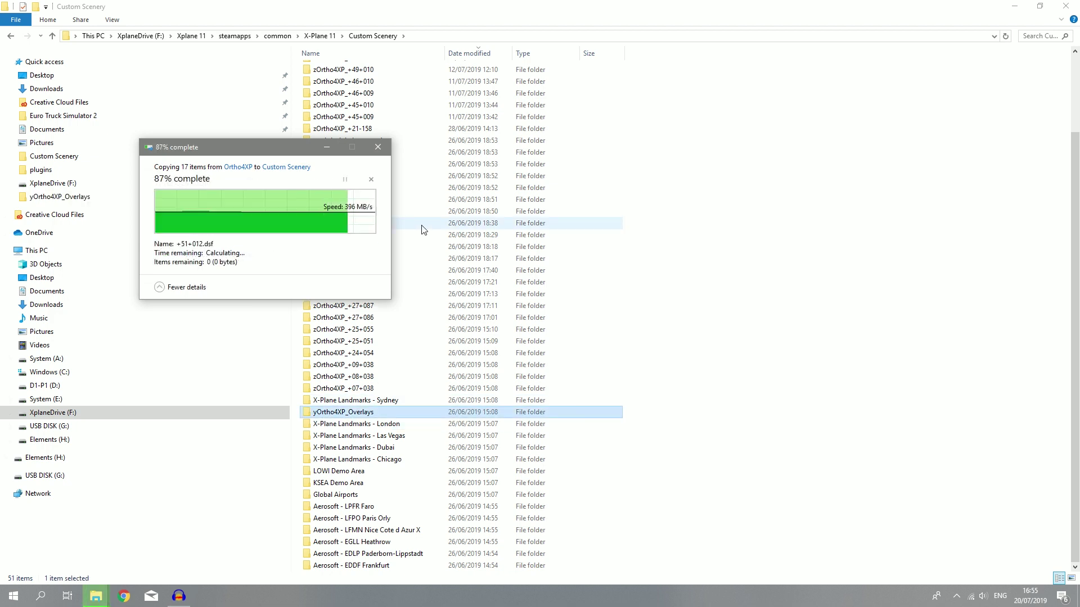
{"action": "scroll", "coordinate": [465, 289], "scroll_direction": "up", "scroll_amount": 3}
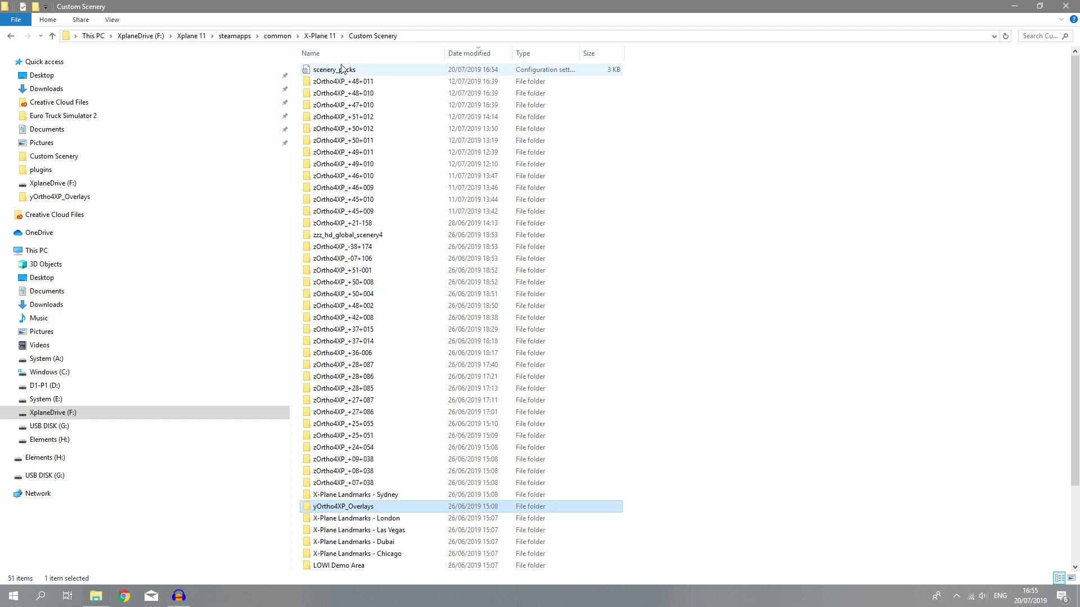
{"action": "scroll", "coordinate": [340, 68], "scroll_direction": "down", "scroll_amount": 3}
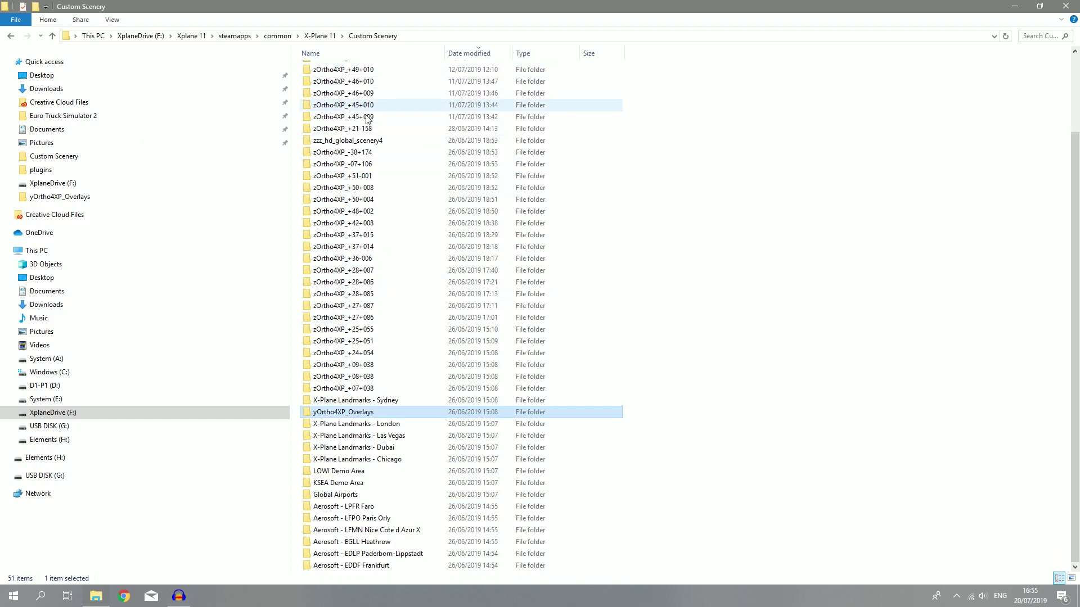
Check that scenery_packs lists yOrtho4XP_Overlays above the zOrtho4XP entries, then close Notepad.
{"action": "scroll", "coordinate": [332, 70], "scroll_direction": "up", "scroll_amount": 3}
{"action": "double_click", "coordinate": [326, 69]}
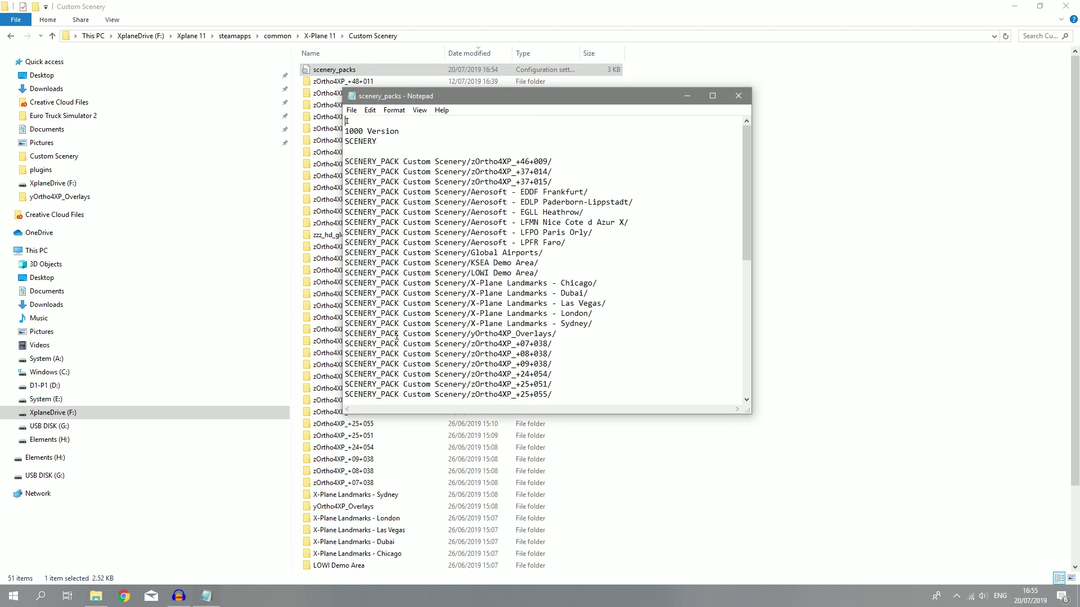
{"action": "scroll", "coordinate": [407, 261], "scroll_direction": "down", "scroll_amount": 10}
{"action": "scroll", "coordinate": [407, 261], "scroll_direction": "down", "scroll_amount": 1}
{"action": "scroll", "coordinate": [506, 231], "scroll_direction": "up", "scroll_amount": 6}
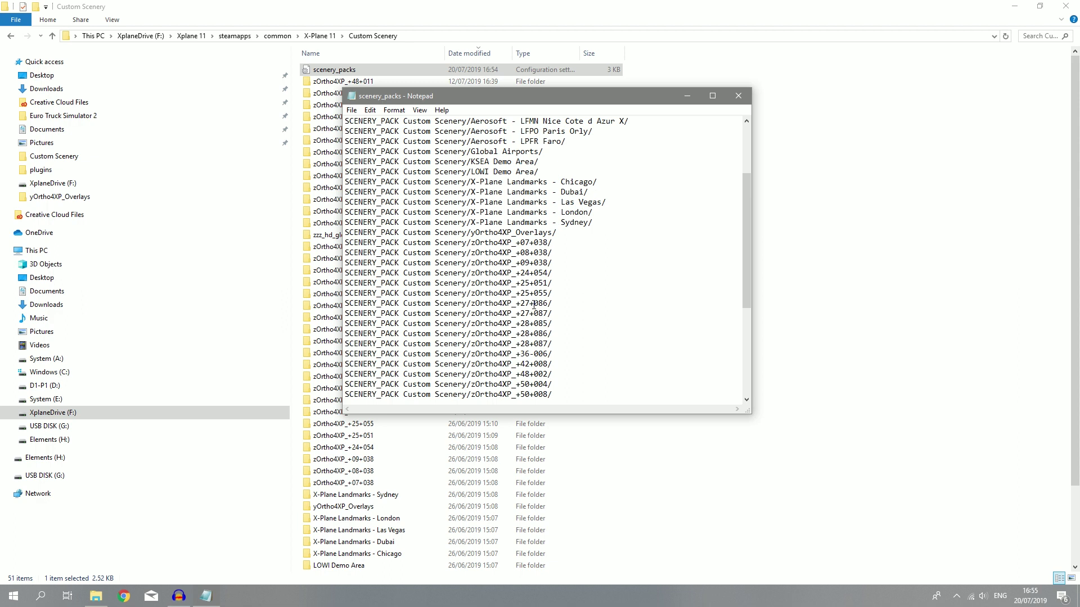
{"action": "scroll", "coordinate": [490, 236], "scroll_direction": "up", "scroll_amount": 1}
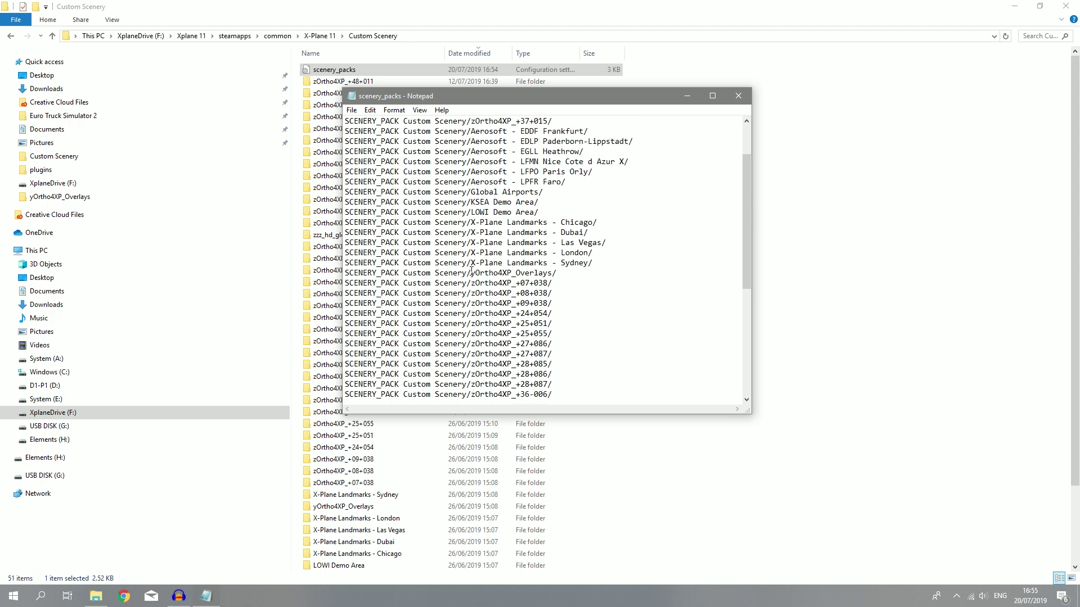
{"action": "left_click_drag", "start_coordinate": [344, 273], "coordinate": [555, 273]}
{"action": "key", "text": "ctrl+s"}
{"action": "left_click", "coordinate": [738, 95]}
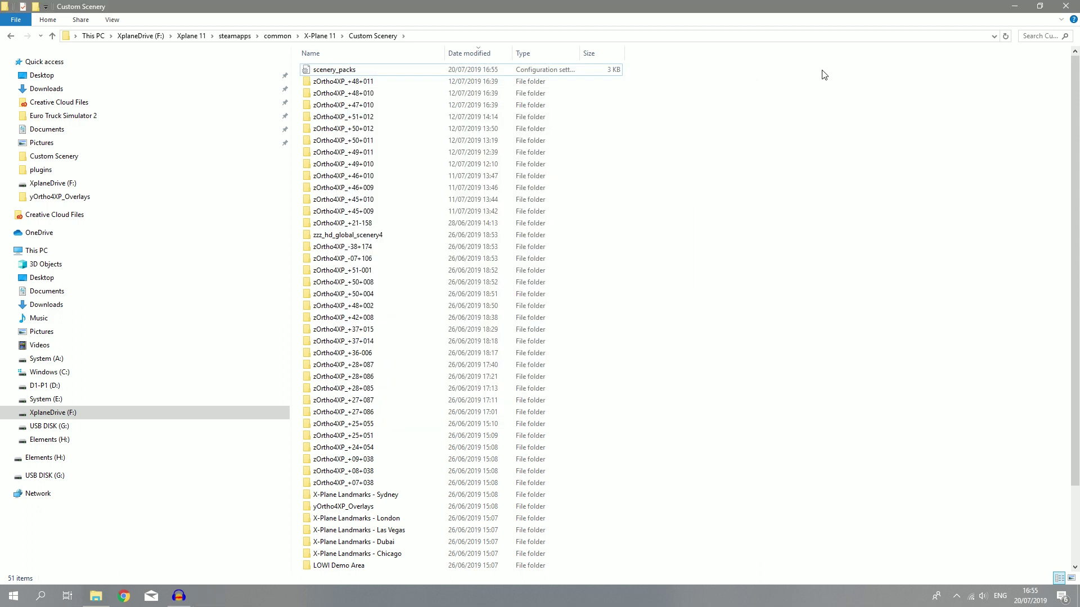
Close the X-Plane 11 Custom Scenery Explorer window, leaving only the desktop.
{"action": "left_click", "coordinate": [1066, 6]}
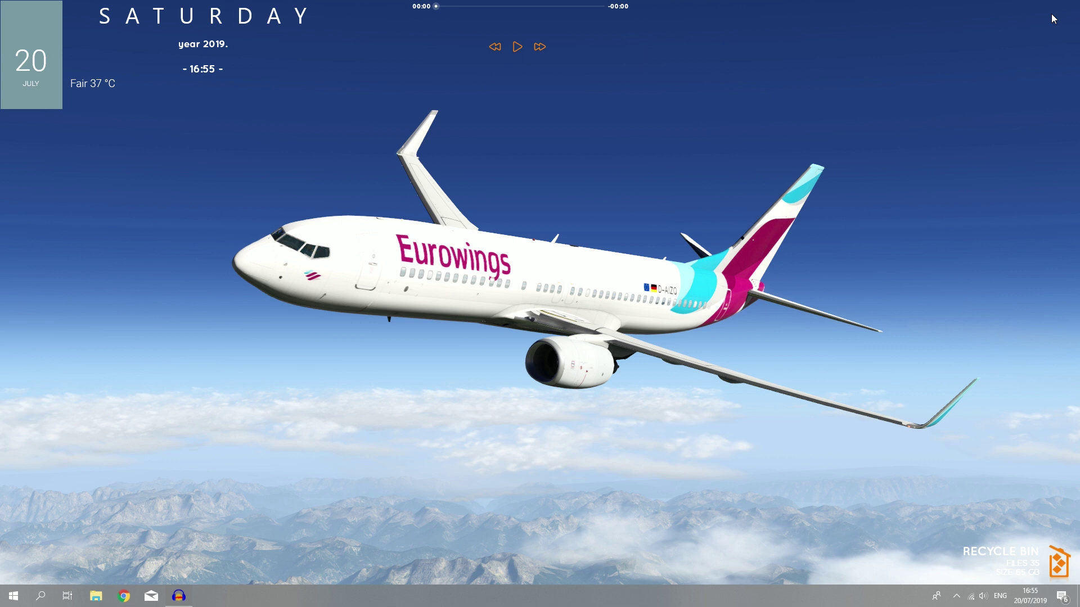
{"action": "key", "text": "super"}
{"action": "key", "text": "super"}
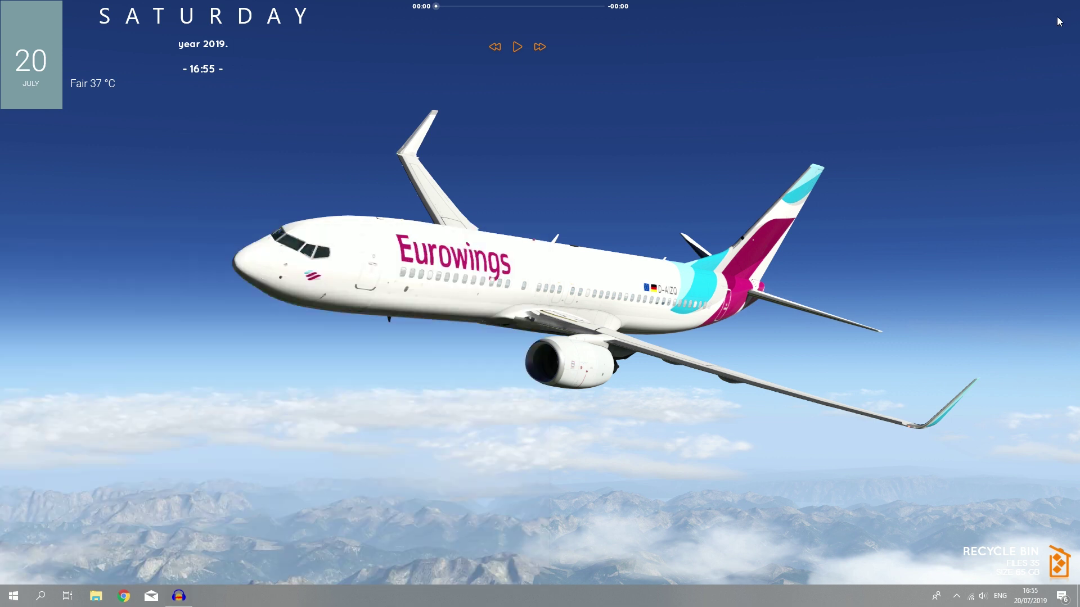